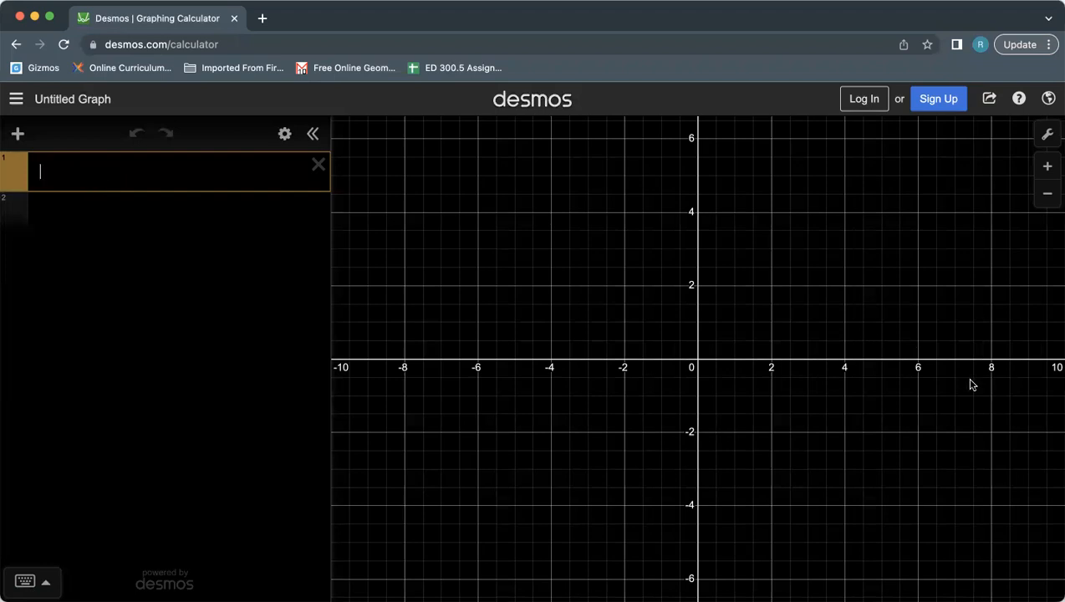
Add a table of x₁ and y₁ values and enter the point (0, 0) in its first row.
{"action": "left_click_drag", "start_coordinate": [950, 330], "coordinate": [612, 527]}
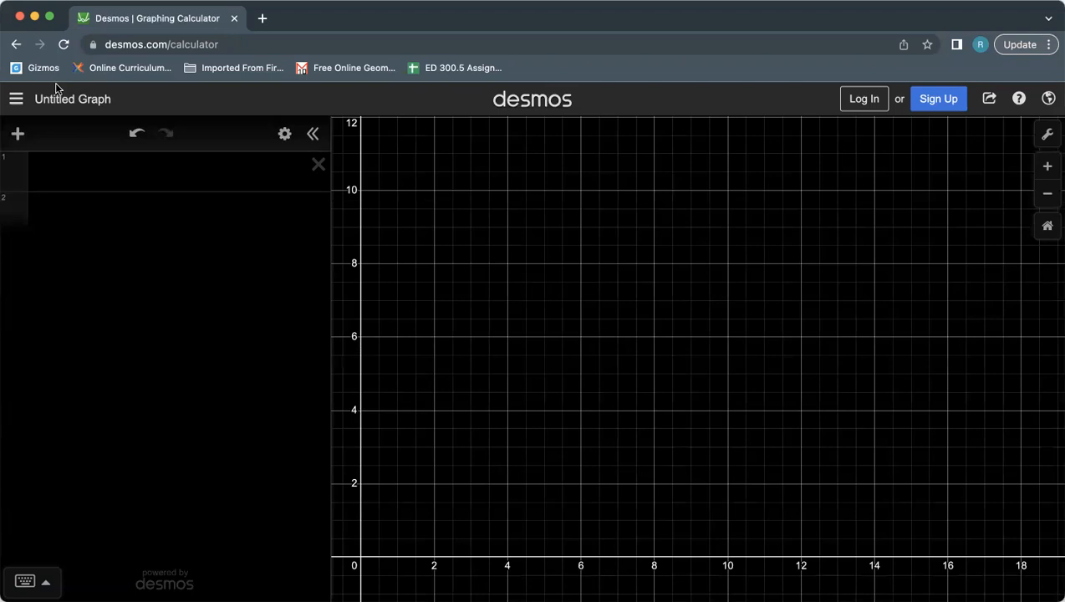
{"action": "left_click", "coordinate": [20, 137]}
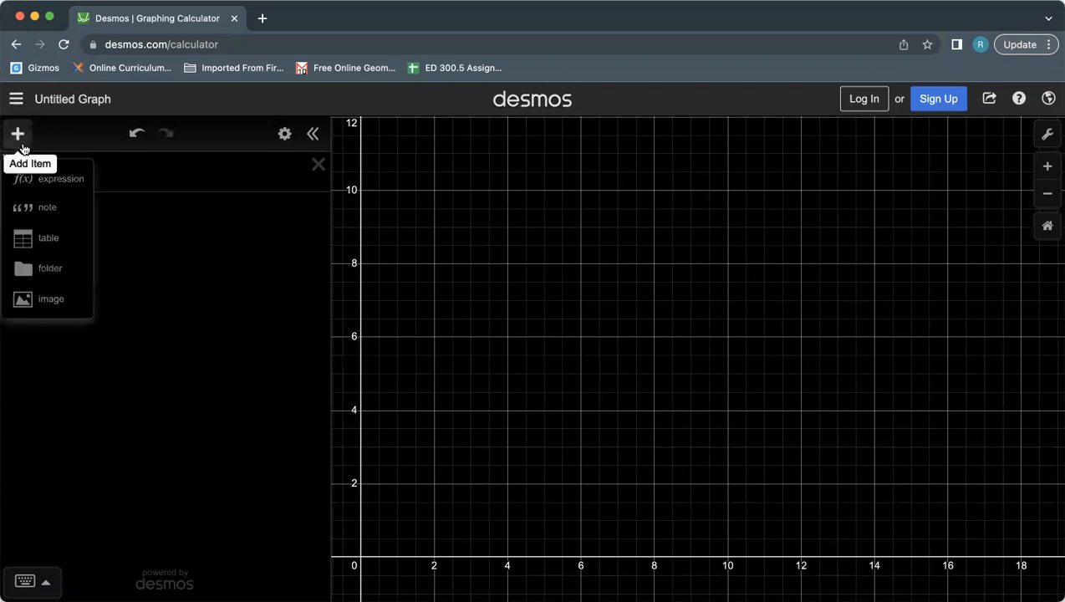
{"action": "left_click", "coordinate": [44, 234]}
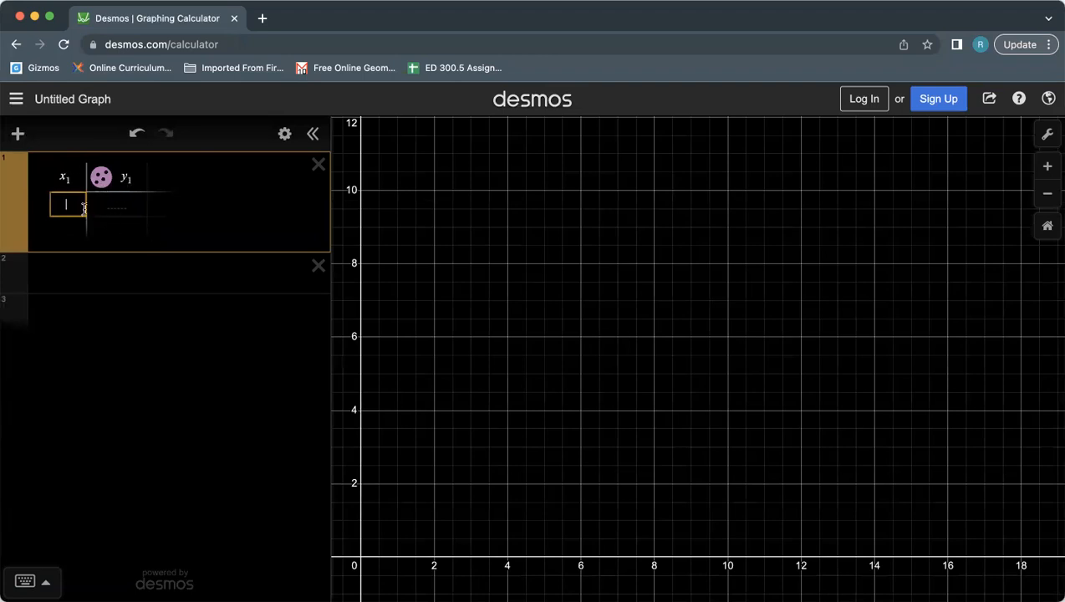
{"action": "type", "text": "0"}
{"action": "left_click", "coordinate": [118, 204]}
{"action": "type", "text": "0"}
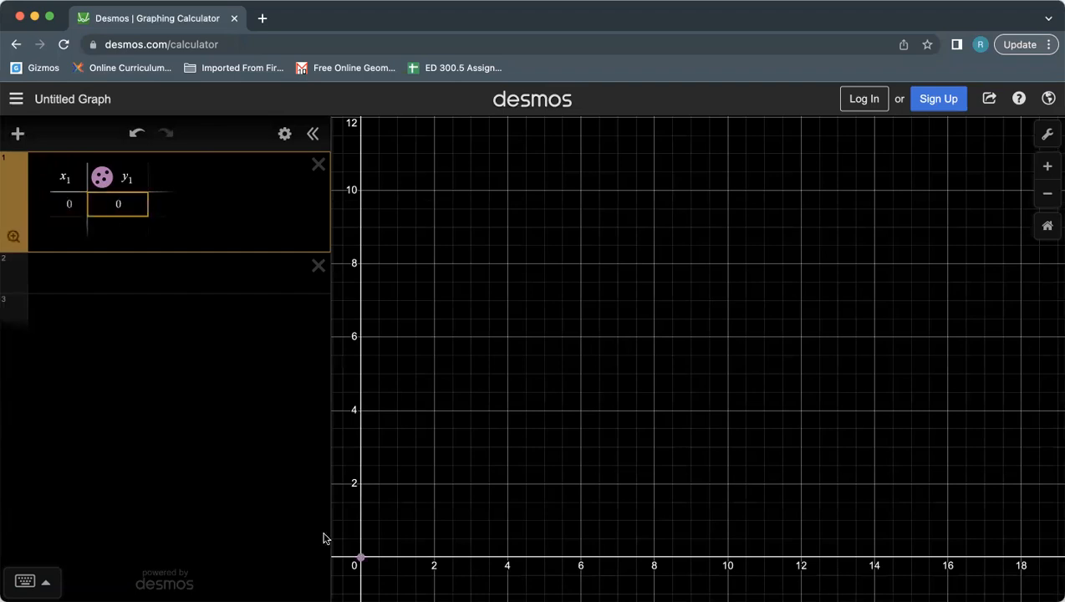
Add the point (10, 0) as the second row of the table.
{"action": "left_click", "coordinate": [67, 229]}
{"action": "type", "text": "10"}
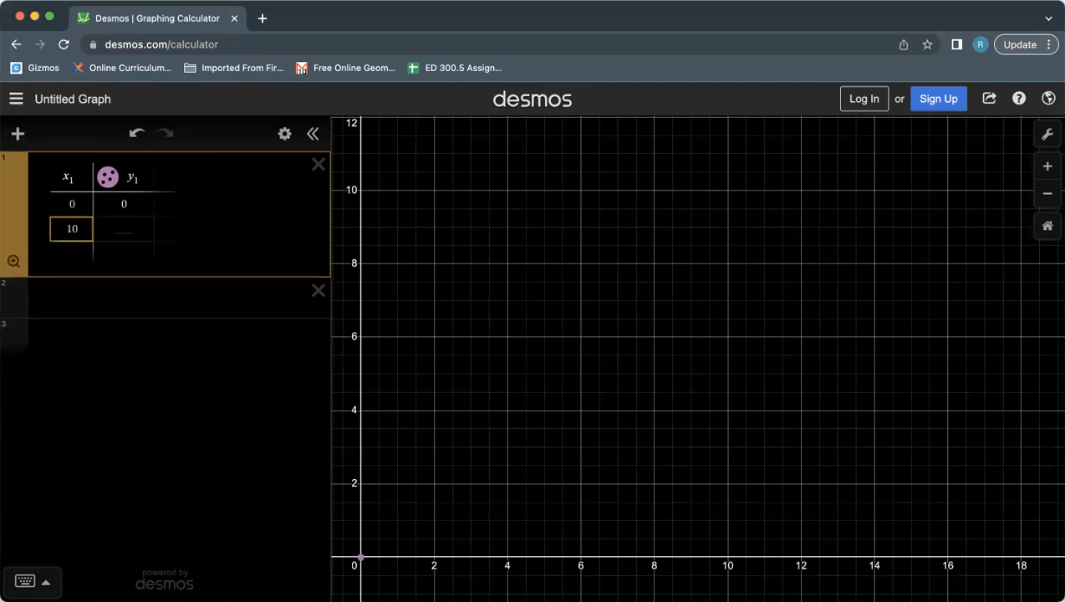
{"action": "left_click", "coordinate": [128, 228]}
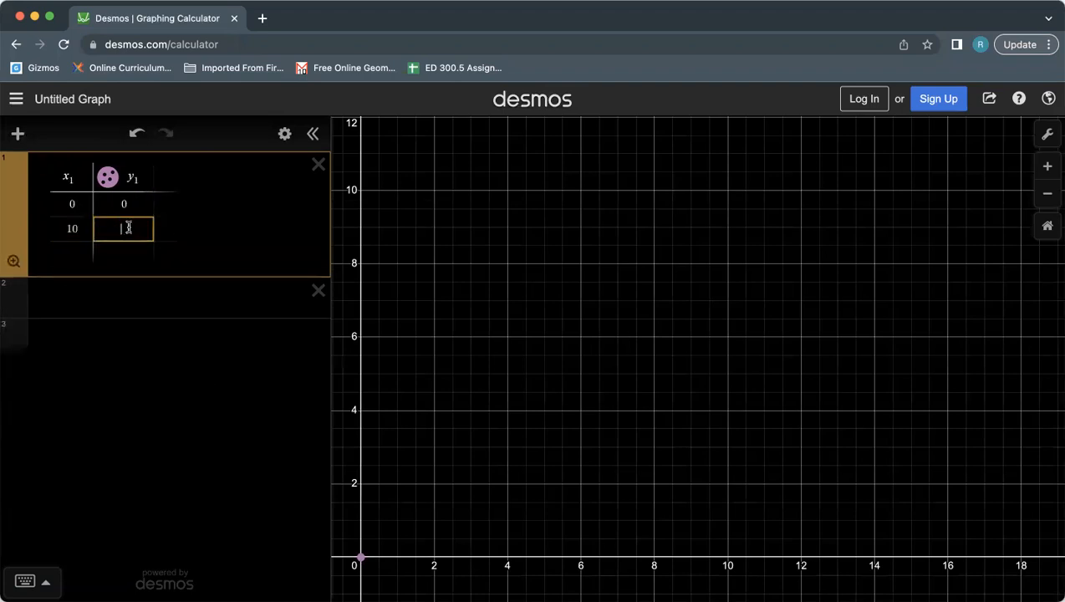
{"action": "type", "text": "0"}
{"action": "left_click", "coordinate": [79, 254]}
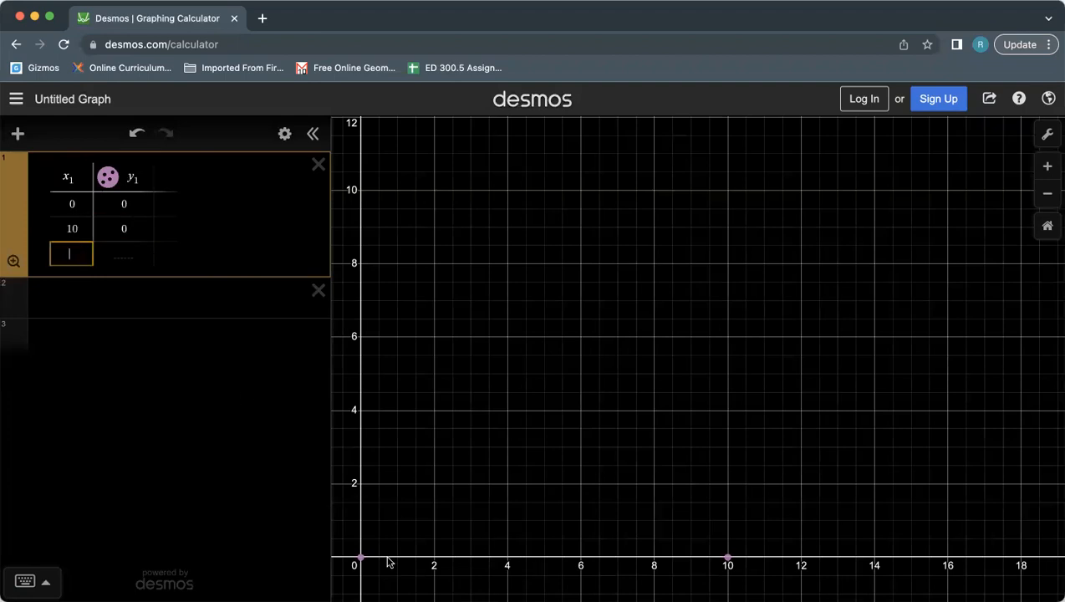
{"action": "left_click", "coordinate": [547, 562]}
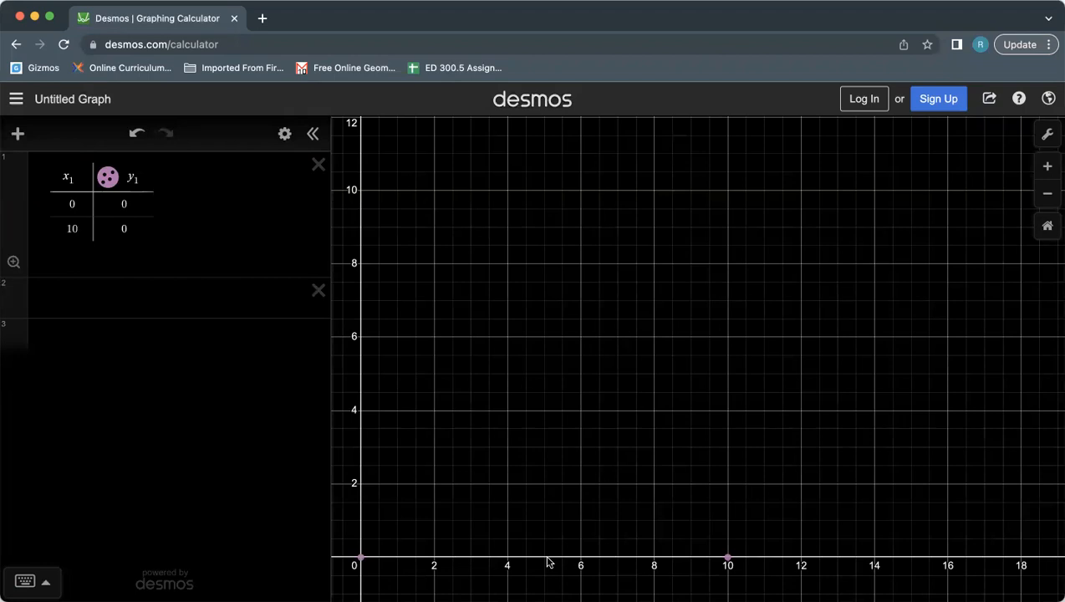
Add the point (5, 5) as the table's third row and show its coordinates on the graph.
{"action": "left_click", "coordinate": [79, 228]}
{"action": "key", "text": "Return"}
{"action": "type", "text": "5"}
{"action": "key", "text": "Right"}
{"action": "type", "text": "5"}
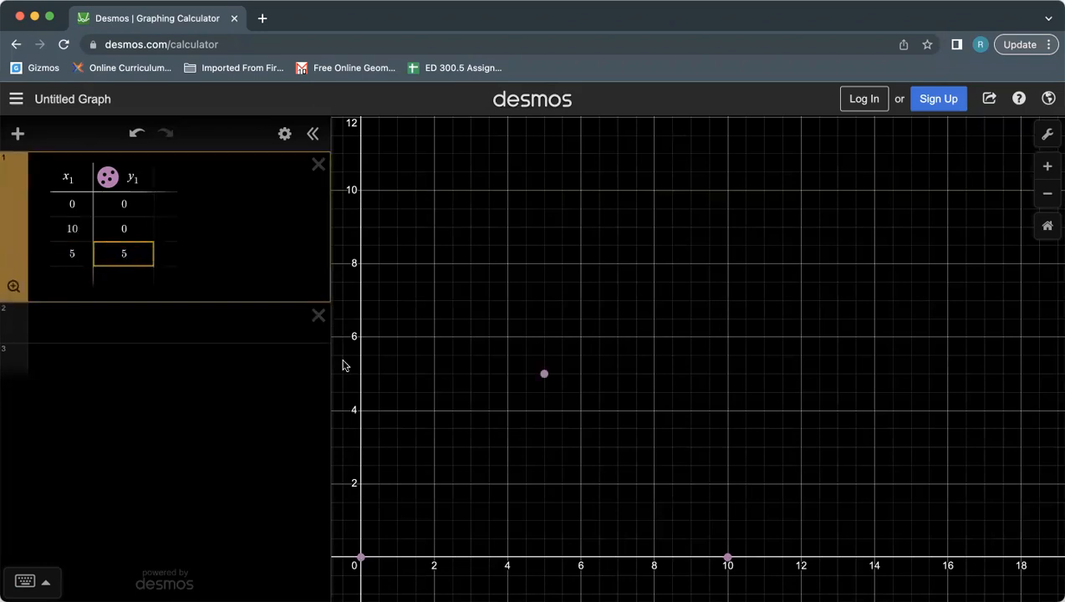
{"action": "left_click", "coordinate": [544, 560]}
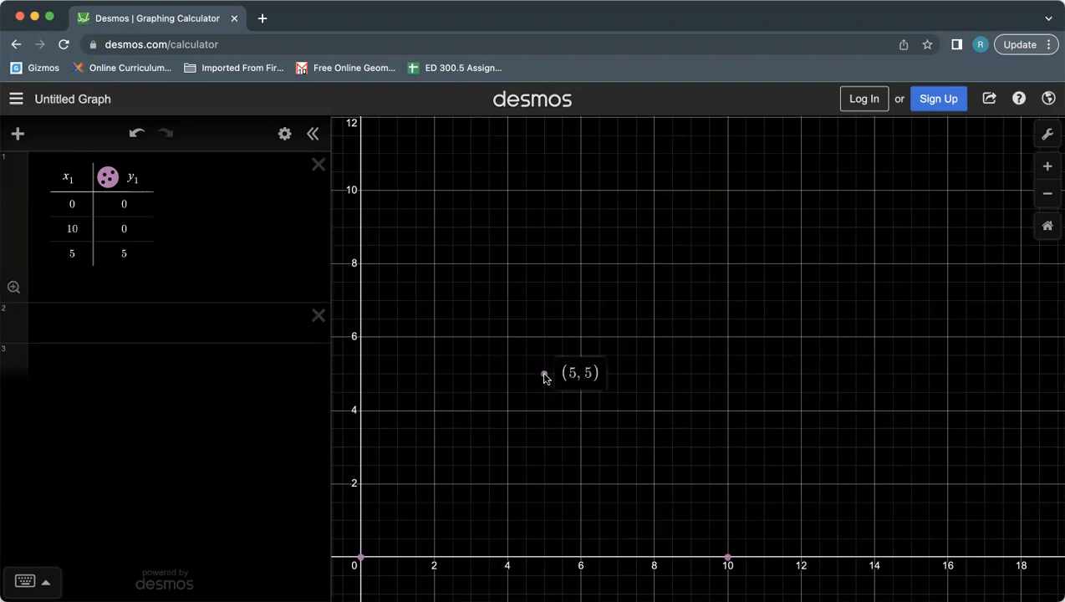
{"action": "left_click", "coordinate": [544, 375]}
{"action": "scroll", "coordinate": [602, 485], "scroll_direction": "up", "scroll_amount": 5}
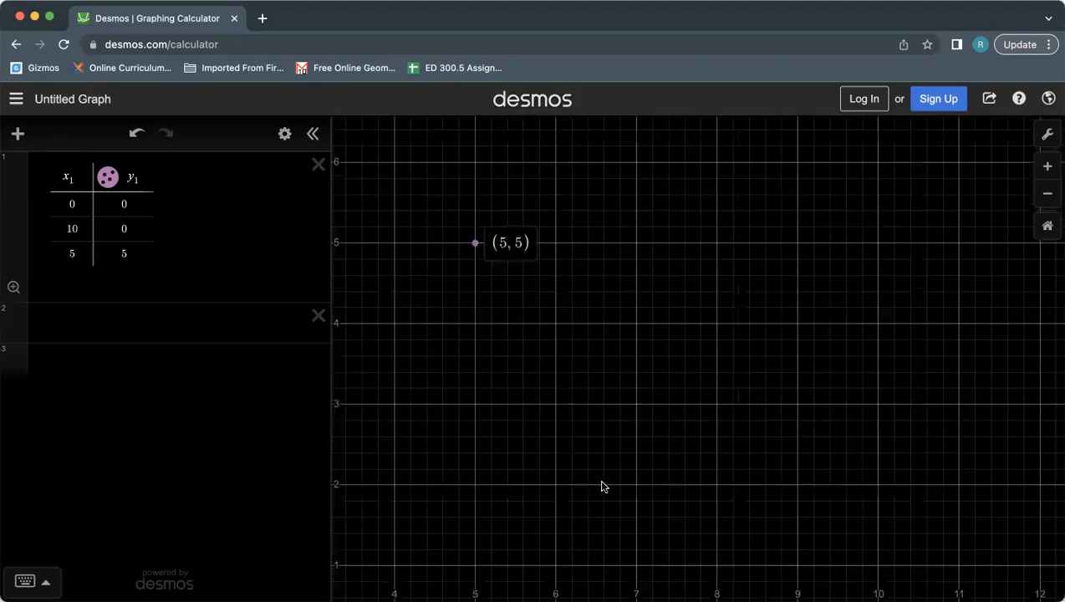
{"action": "left_click_drag", "start_coordinate": [665, 437], "coordinate": [720, 458]}
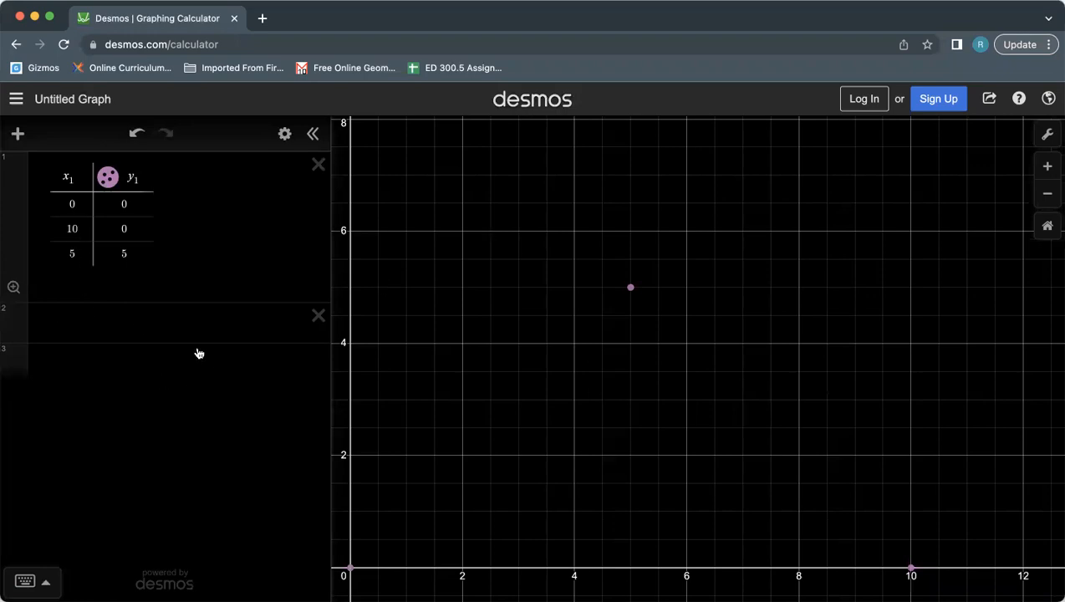
Enter the quadratic regression y₁ ~ ax₁² + bx₁ + c in the empty expression below the table.
{"action": "left_click", "coordinate": [91, 322]}
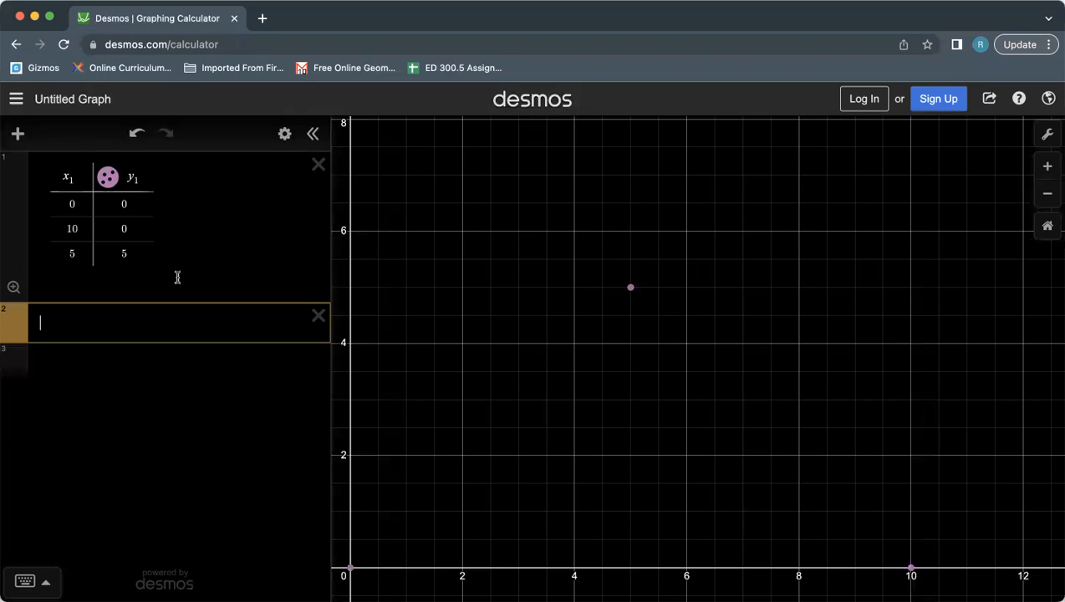
{"action": "type", "text": "y_"}
{"action": "type", "text": "1"}
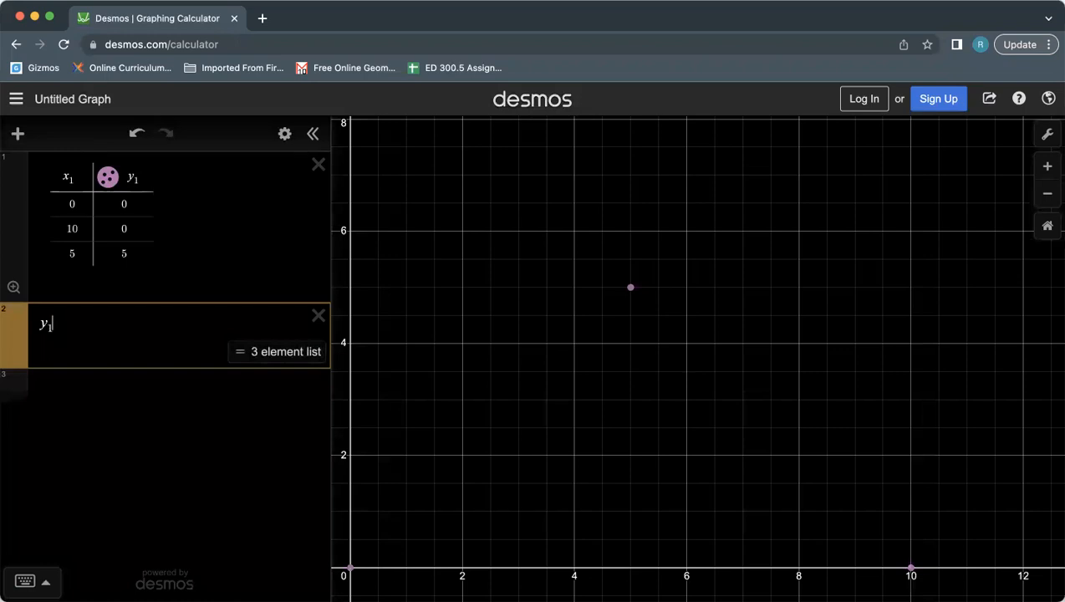
{"action": "type", "text": "~"}
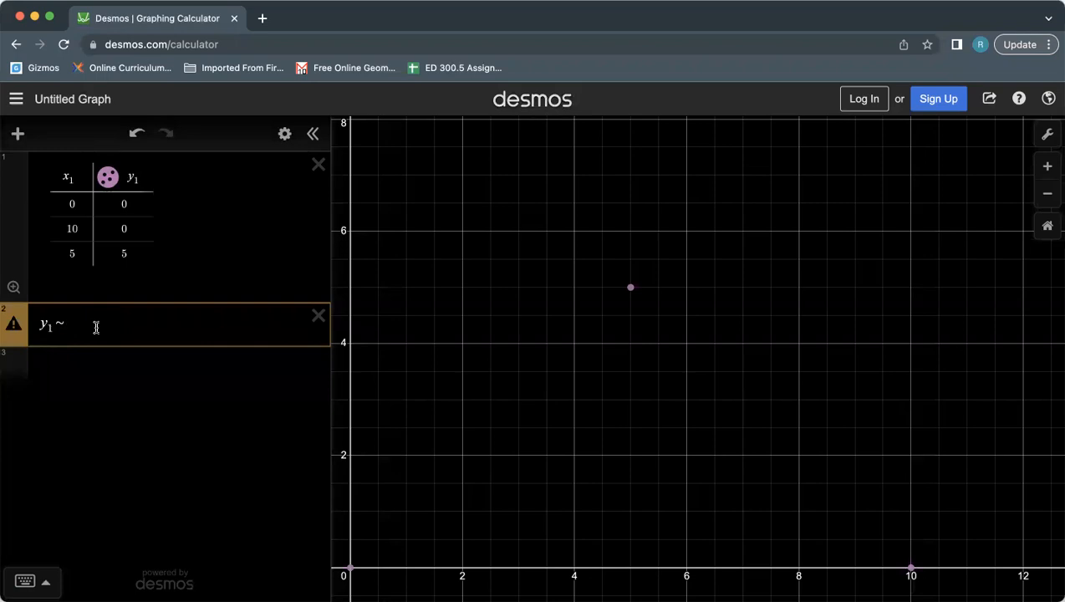
{"action": "type", "text": "ax1"}
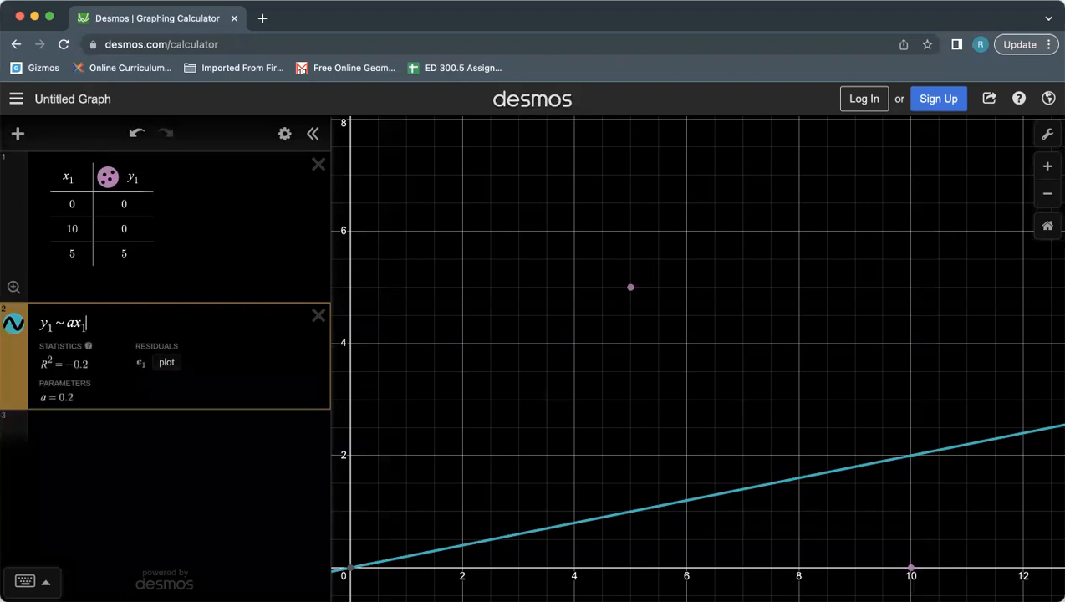
{"action": "type", "text": "^2"}
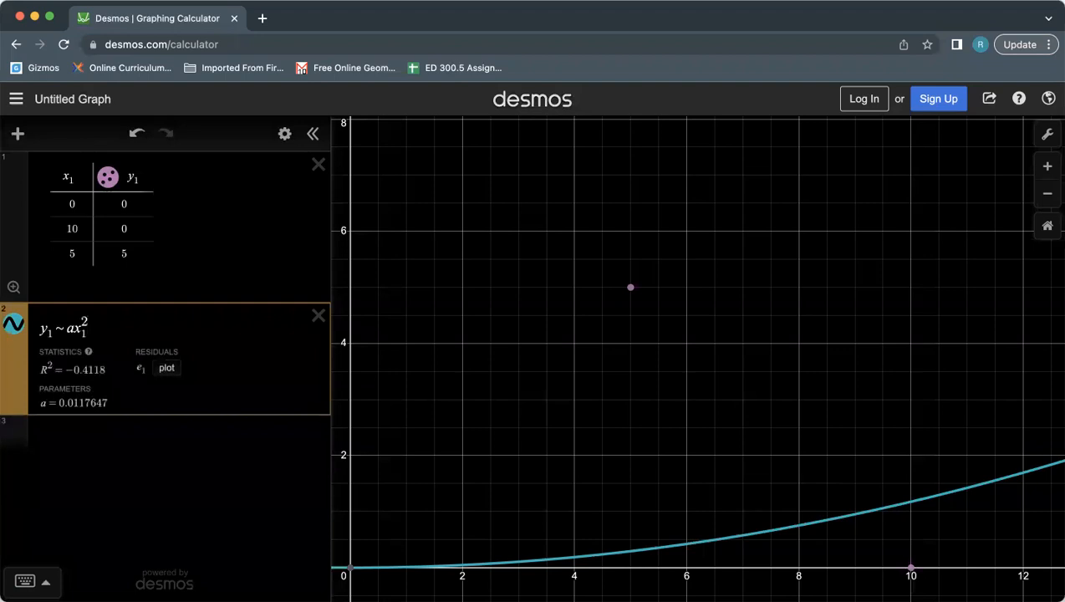
{"action": "type", "text": "+ bx1"}
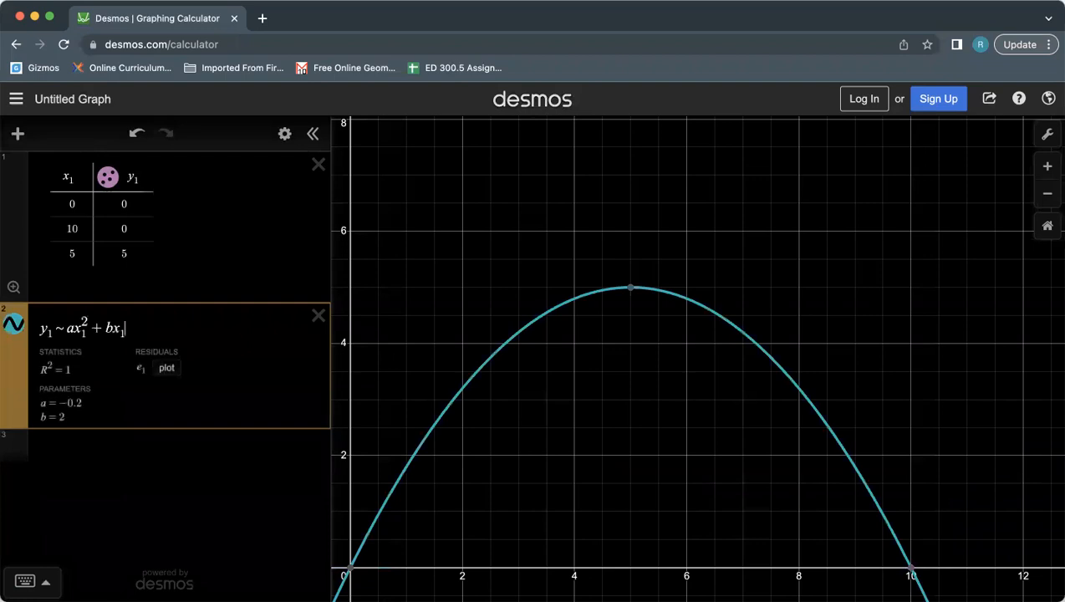
{"action": "type", "text": "+c"}
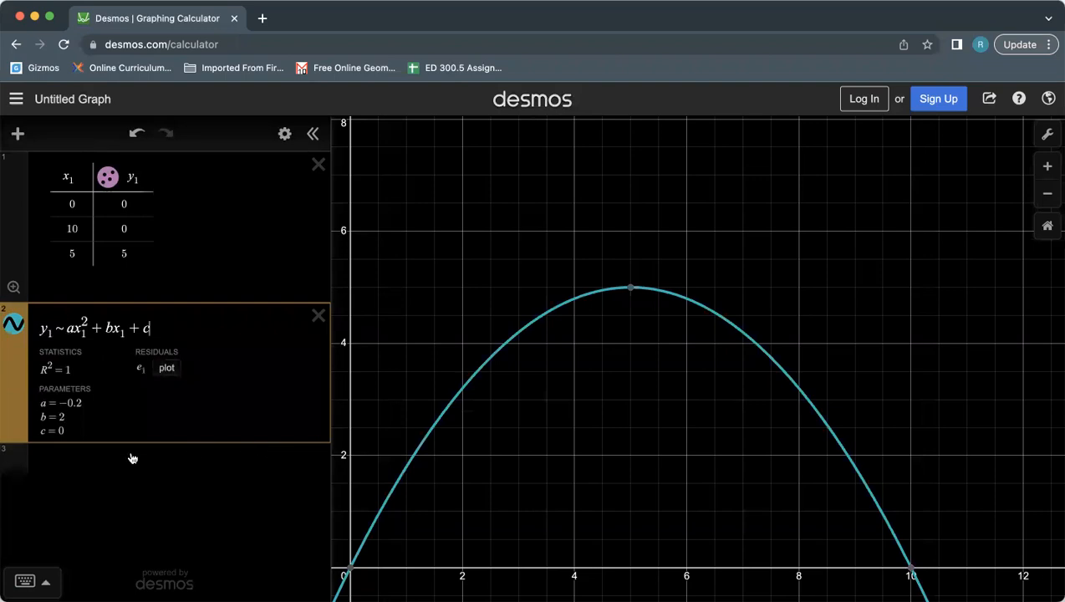
Examine the fitted parameters a, b and c of the quadratic regression up close.
{"action": "left_click_drag", "start_coordinate": [66, 433], "coordinate": [42, 403]}
{"action": "left_click", "coordinate": [85, 417]}
{"action": "scroll", "coordinate": [67, 416], "scroll_direction": "up", "scroll_amount": 5}
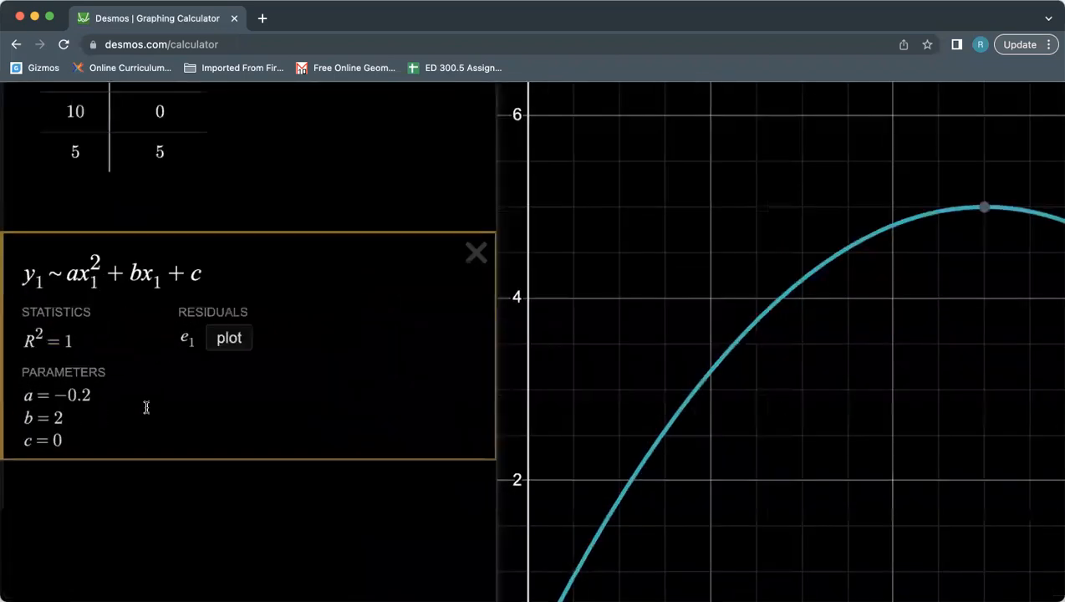
{"action": "scroll", "coordinate": [148, 407], "scroll_direction": "up", "scroll_amount": 5}
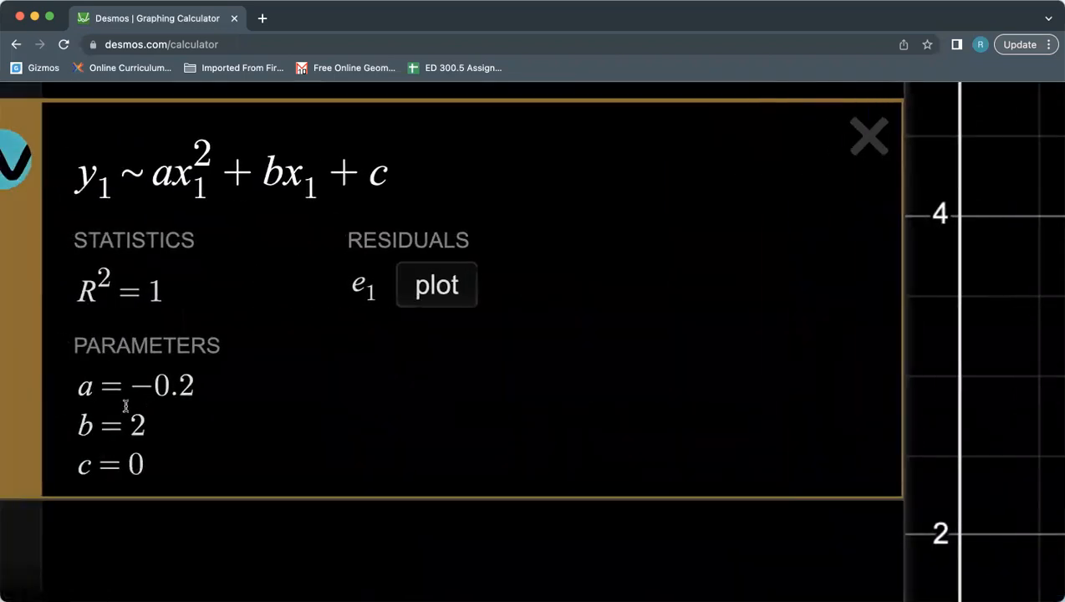
{"action": "scroll", "coordinate": [90, 408], "scroll_direction": "left", "scroll_amount": 2}
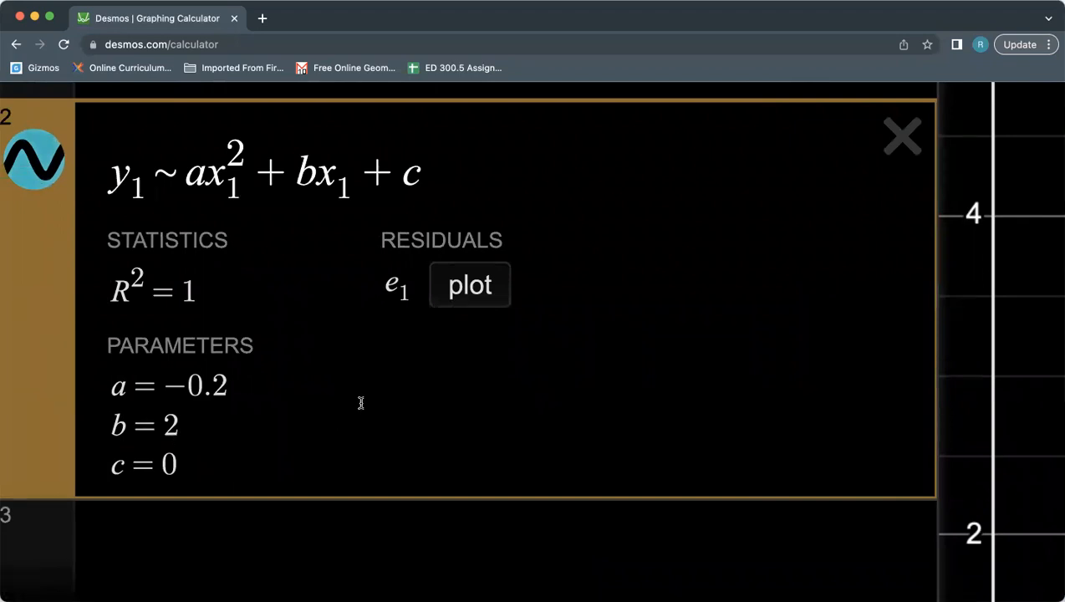
{"action": "scroll", "coordinate": [360, 403], "scroll_direction": "down", "scroll_amount": 5}
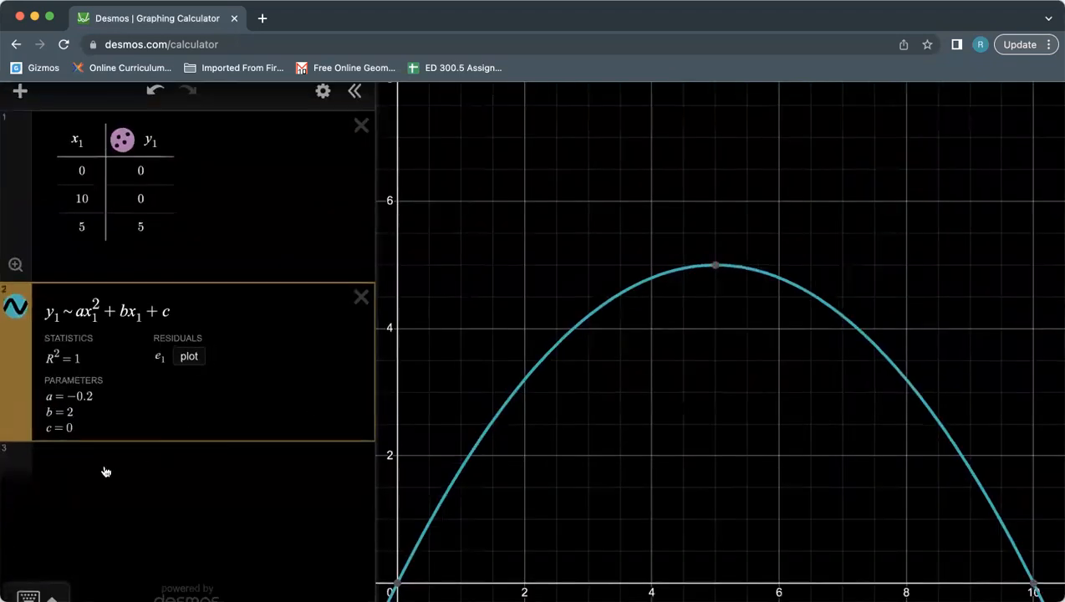
Define the function f(x) = -0.2x² + 2x in a new expression below the regression.
{"action": "left_click", "coordinate": [104, 465]}
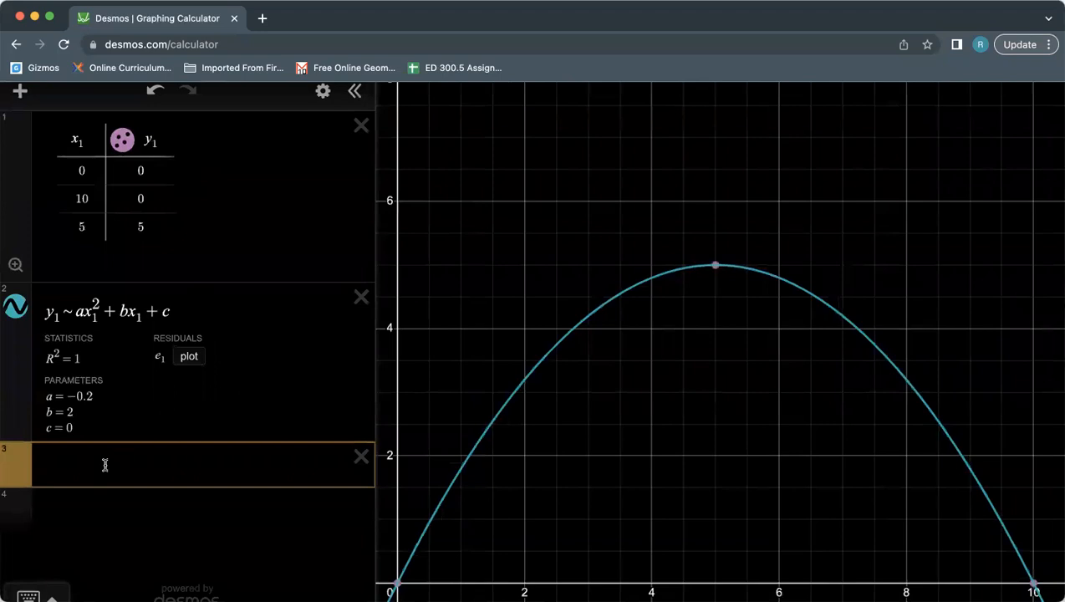
{"action": "type", "text": "f("}
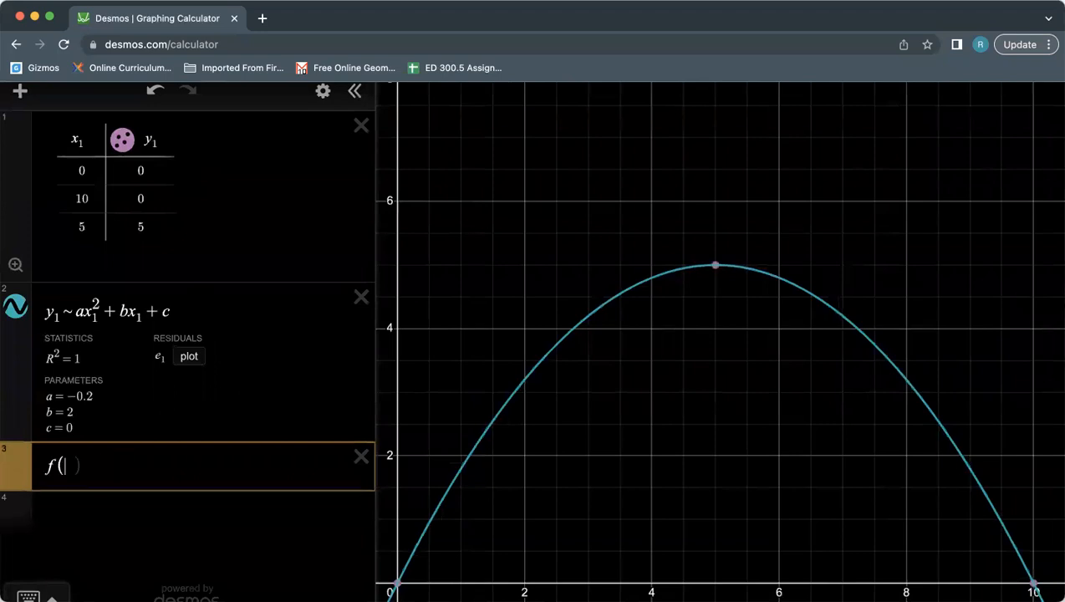
{"action": "type", "text": "x)="}
{"action": "type", "text": "-0"}
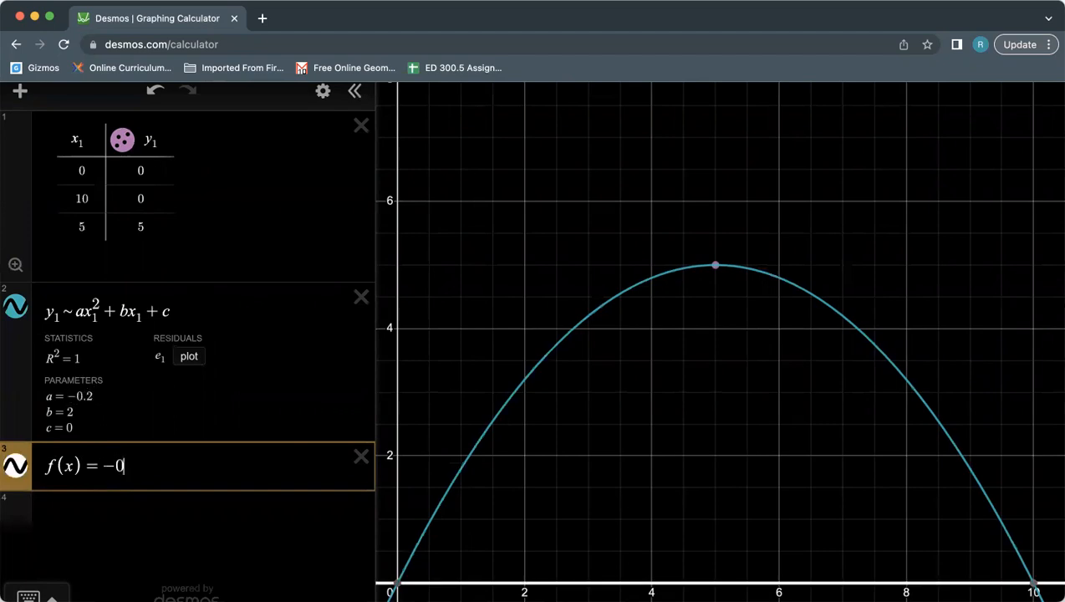
{"action": "type", "text": ".2"}
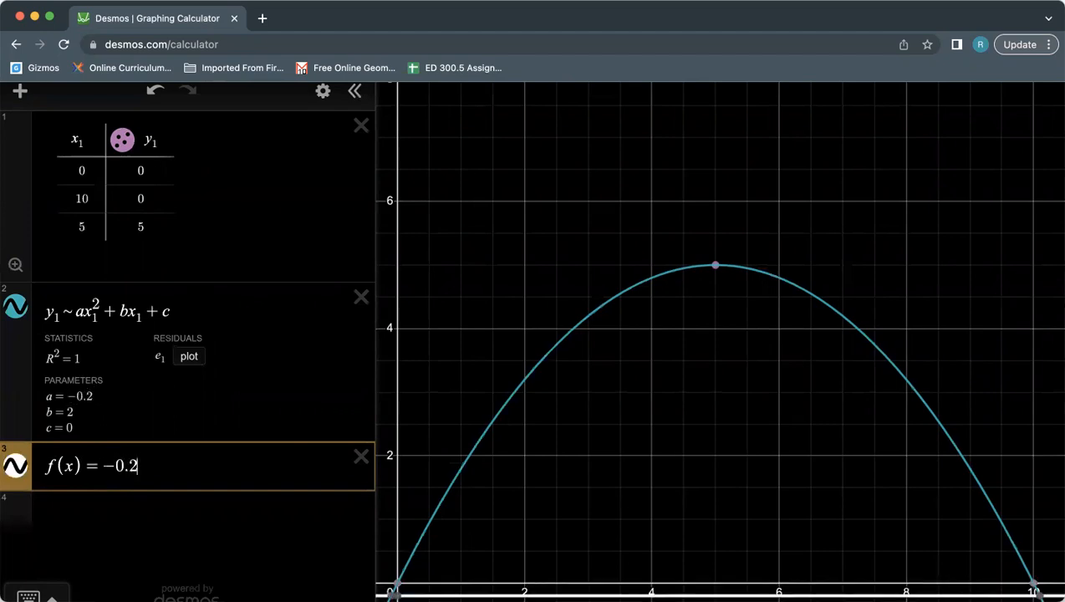
{"action": "type", "text": "x"}
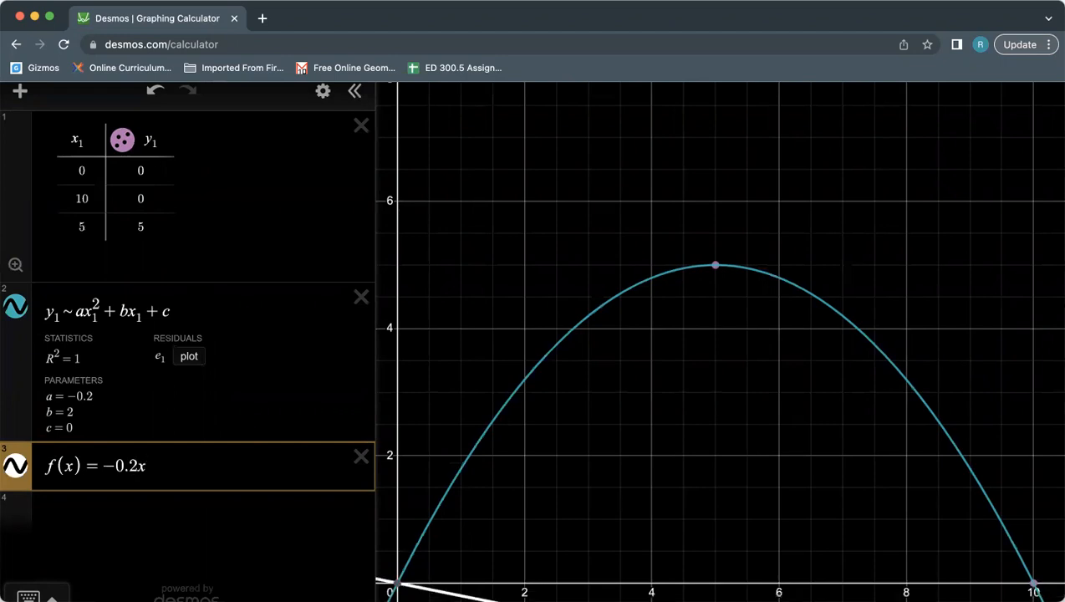
{"action": "type", "text": "^2"}
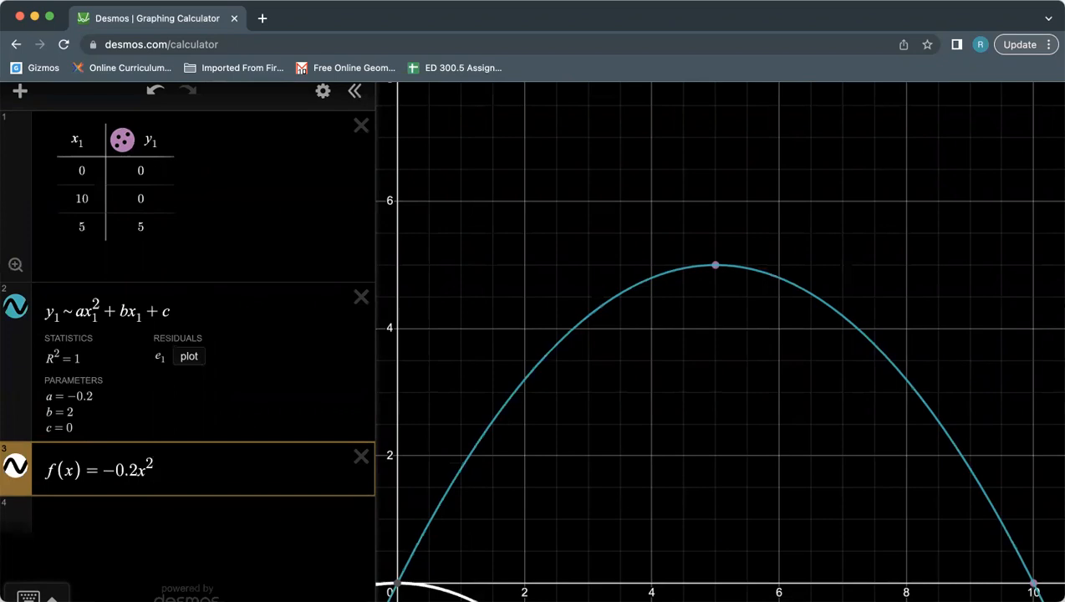
{"action": "key", "text": "Right"}
{"action": "type", "text": "+ "}
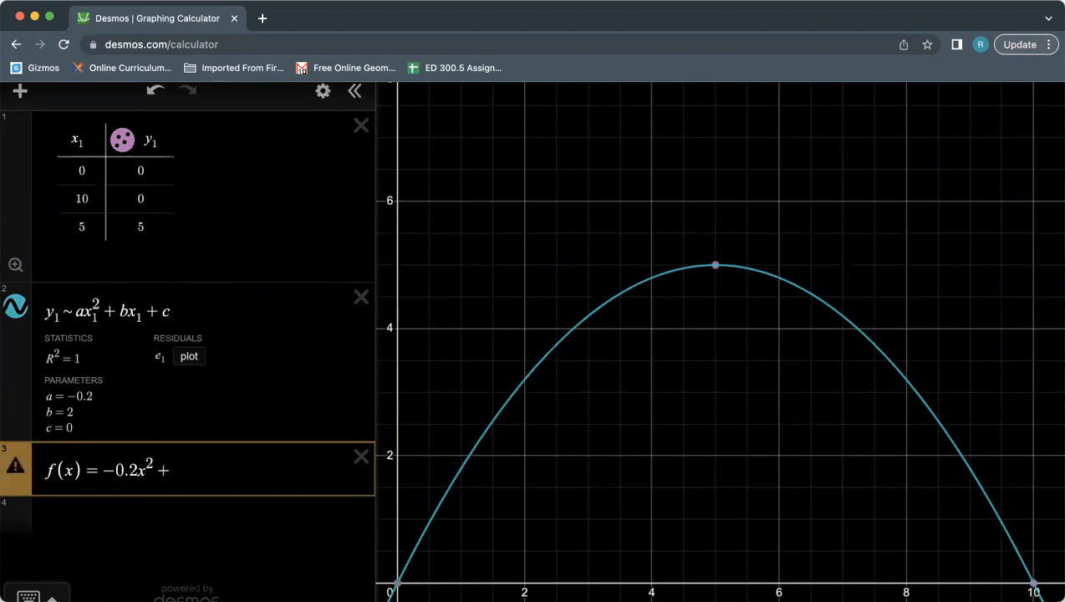
{"action": "type", "text": "2"}
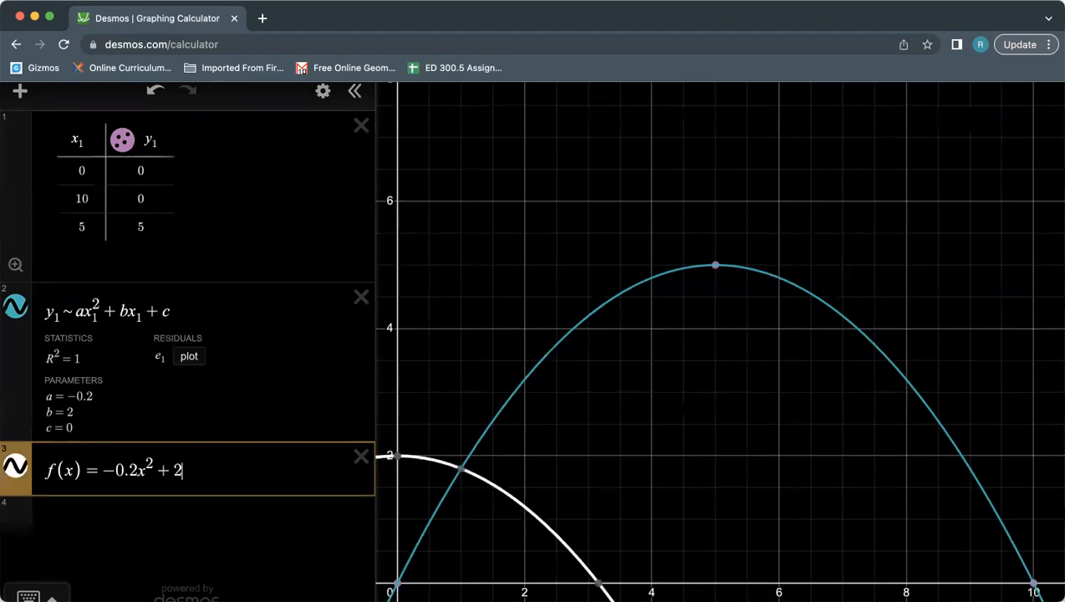
{"action": "type", "text": "x"}
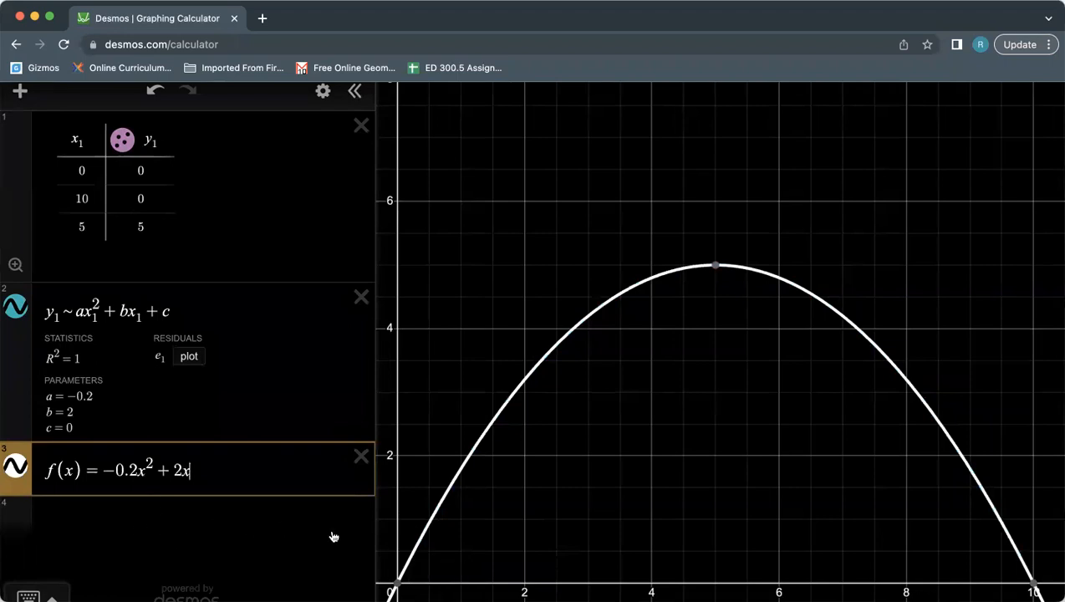
Hide the curve of the quadratic regression on the graph.
{"action": "scroll", "coordinate": [150, 458], "scroll_direction": "down", "scroll_amount": 1}
{"action": "scroll", "coordinate": [151, 458], "scroll_direction": "down", "scroll_amount": 2}
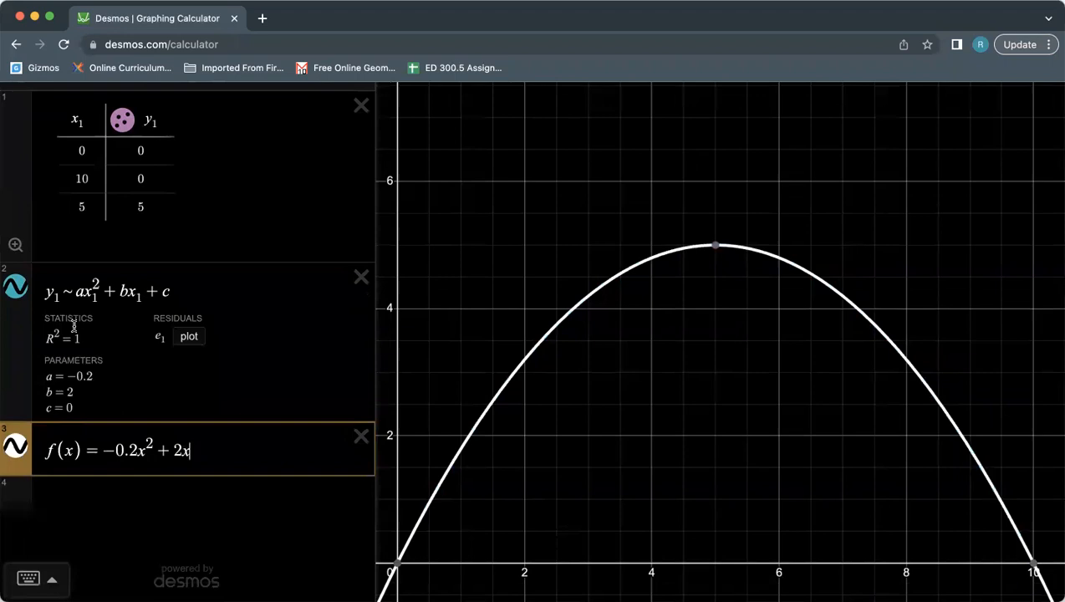
{"action": "left_click", "coordinate": [17, 290]}
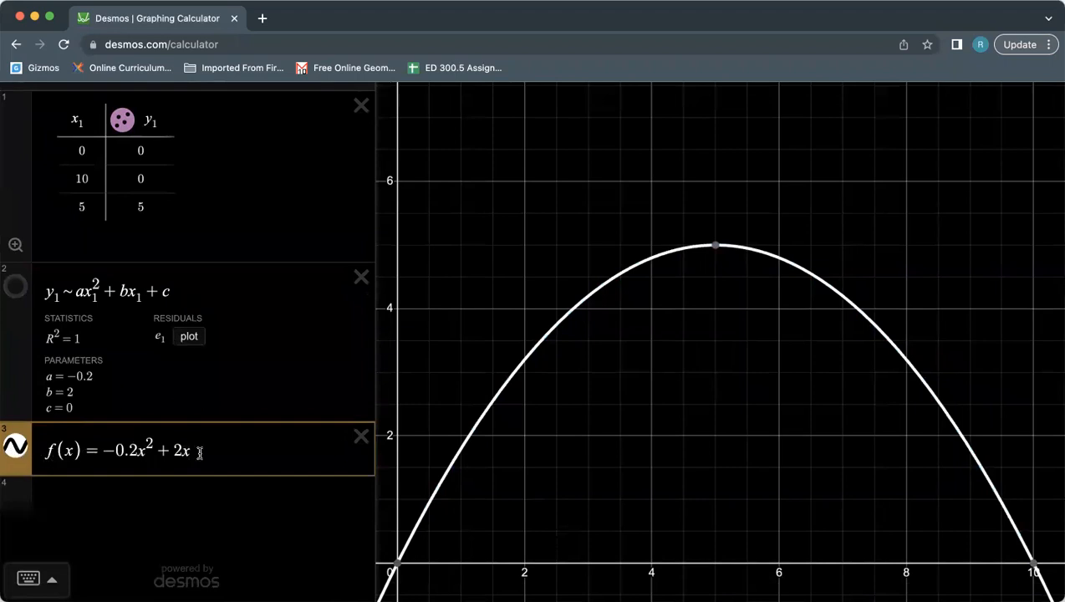
{"action": "scroll", "coordinate": [257, 200], "scroll_direction": "up", "scroll_amount": 2}
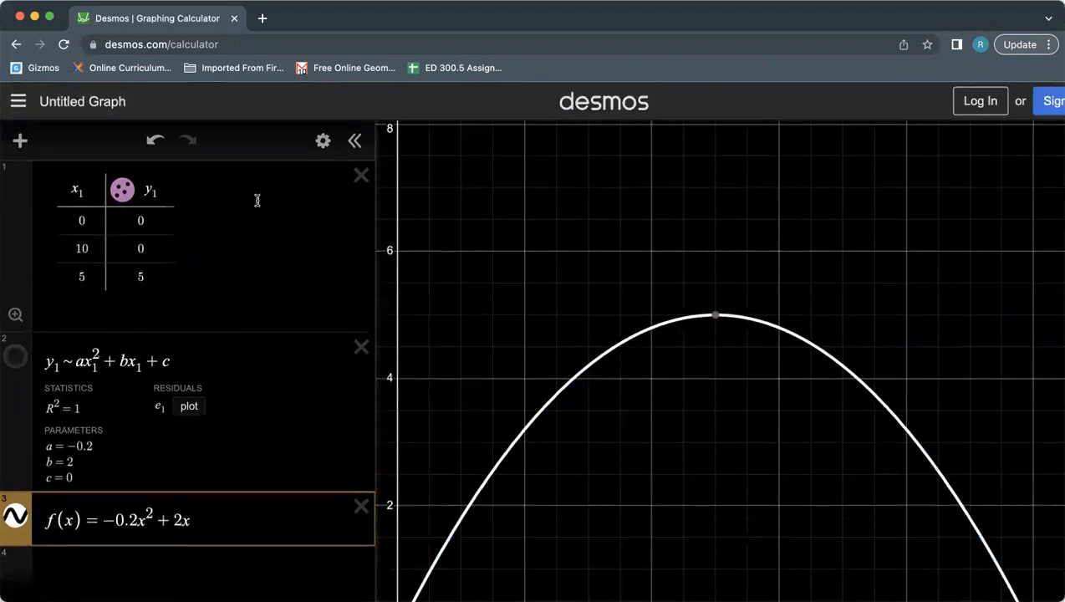
Convert the function f(x) = -0.2x² + 2x into a table of values in the expression list.
{"action": "left_click", "coordinate": [319, 145]}
{"action": "scroll", "coordinate": [262, 377], "scroll_direction": "down", "scroll_amount": 2}
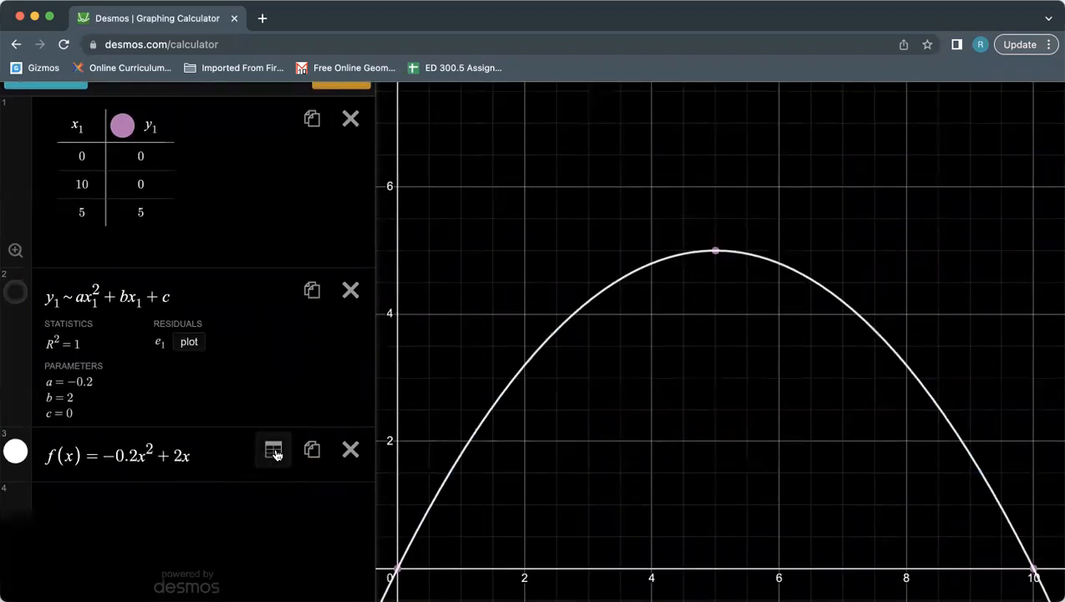
{"action": "left_click", "coordinate": [273, 451]}
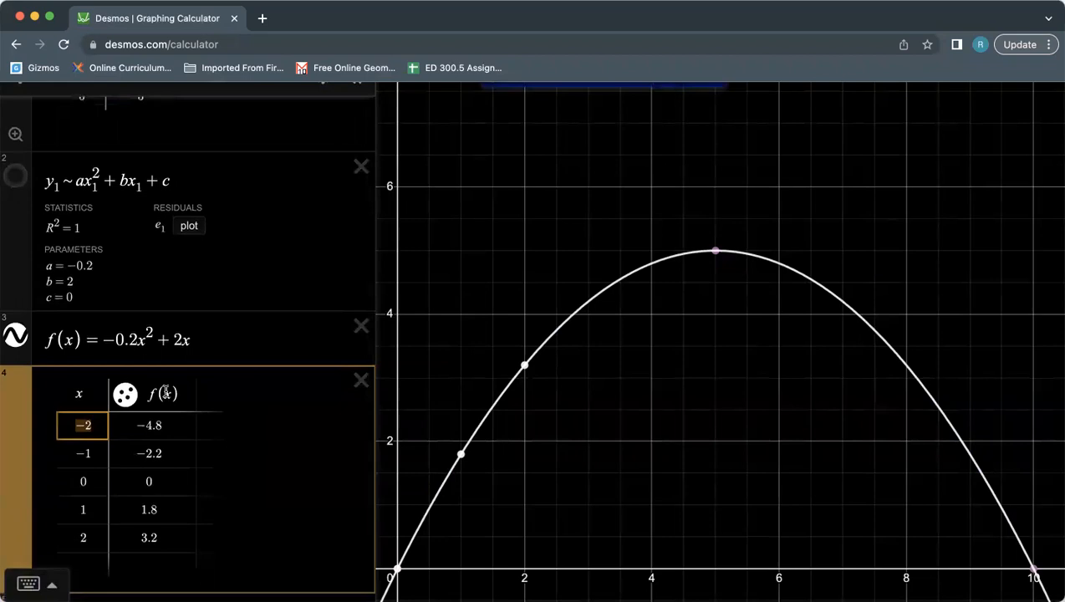
{"action": "scroll", "coordinate": [167, 393], "scroll_direction": "down", "scroll_amount": 3}
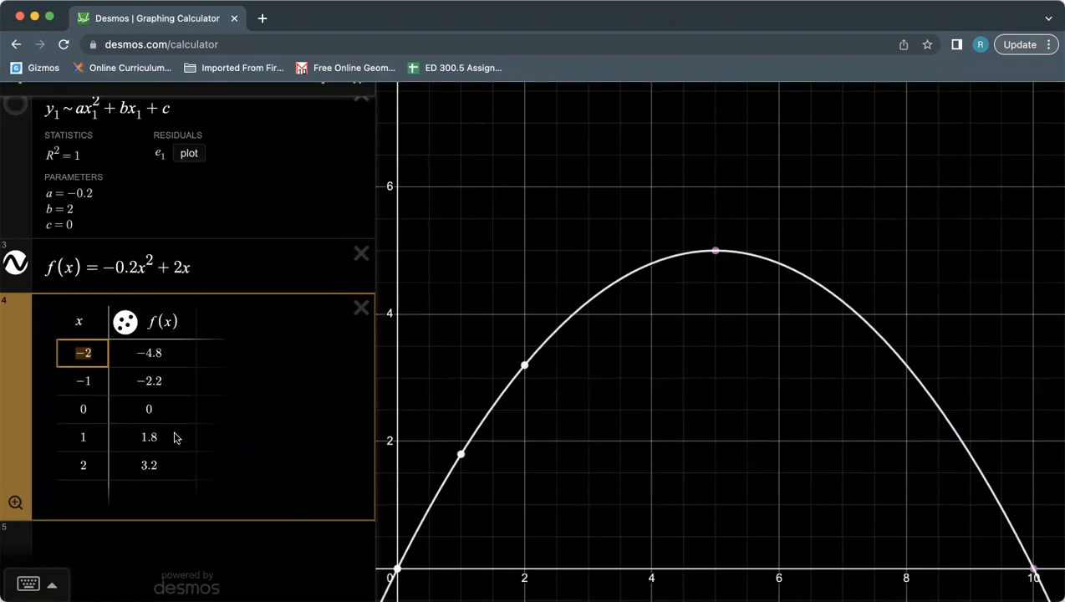
Enter 3, 4, 5, 6, 7 and 8 as the x-values in the function's table.
{"action": "left_click", "coordinate": [99, 415]}
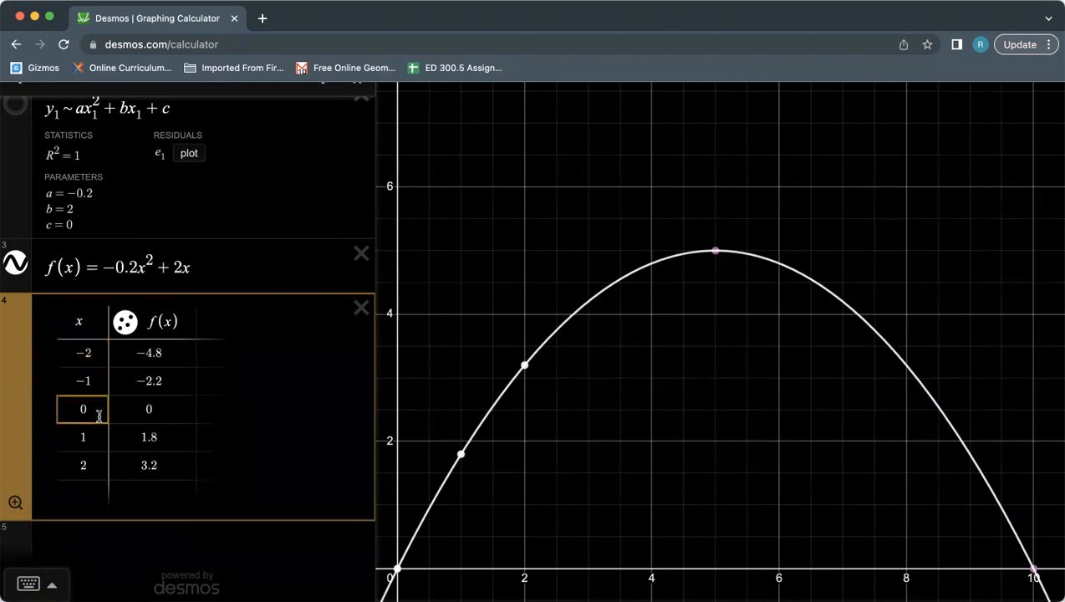
{"action": "key", "text": "Up"}
{"action": "key", "text": "Up"}
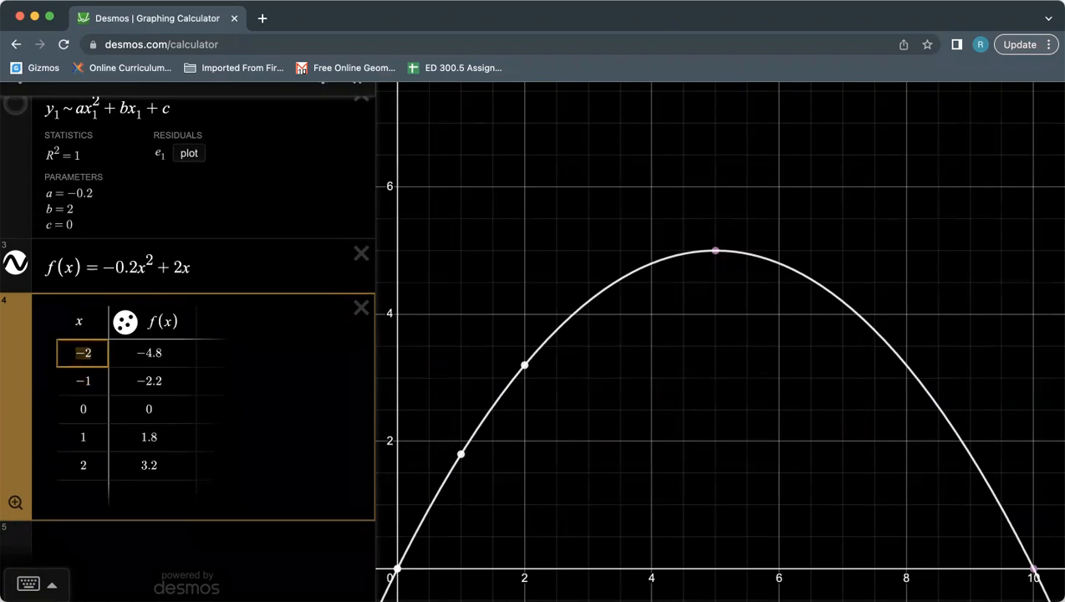
{"action": "type", "text": "3"}
{"action": "key", "text": "Return"}
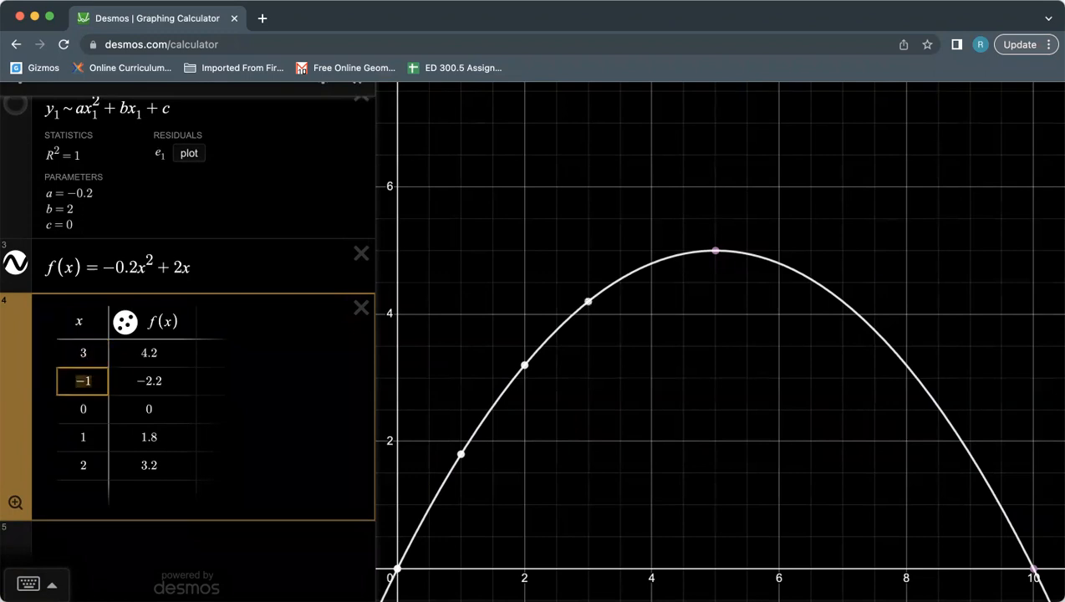
{"action": "type", "text": "4"}
{"action": "key", "text": "Return"}
{"action": "type", "text": "5"}
{"action": "type", "text": "6"}
{"action": "key", "text": "Return"}
{"action": "type", "text": "7"}
{"action": "key", "text": "Return"}
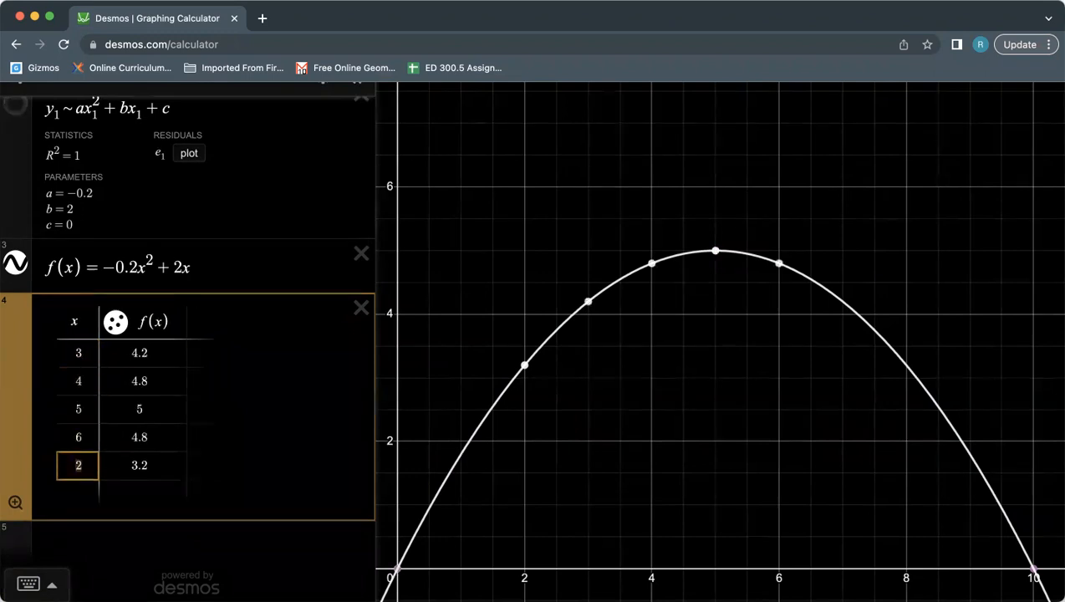
{"action": "type", "text": "8"}
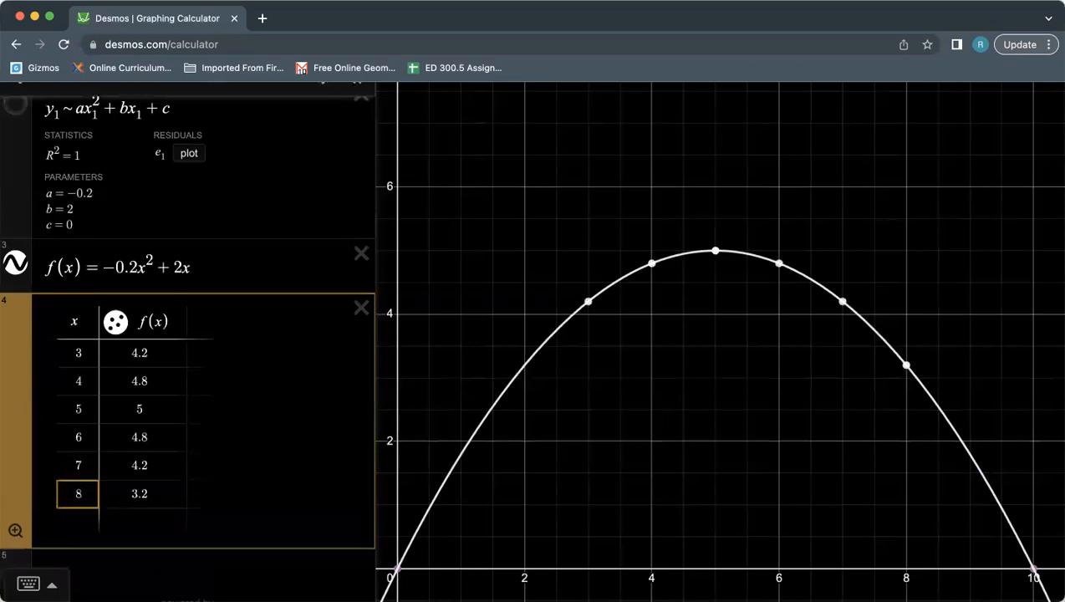
Re-enter the x-values of the function's table so that they run from 2 to 9 in steps of 1.
{"action": "key", "text": "Up"}
{"action": "key", "text": "Up"}
{"action": "key", "text": "Up"}
{"action": "key", "text": "Up"}
{"action": "key", "text": "Up"}
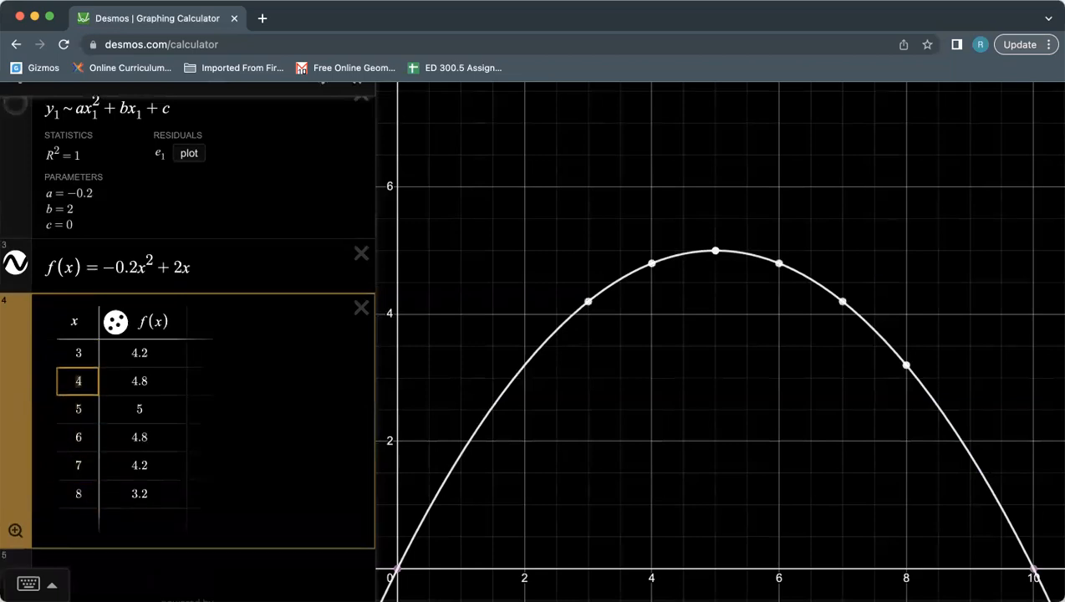
{"action": "type", "text": "2"}
{"action": "key", "text": "Return"}
{"action": "type", "text": "3"}
{"action": "key", "text": "Return"}
{"action": "type", "text": "4"}
{"action": "key", "text": "Return"}
{"action": "type", "text": "5"}
{"action": "key", "text": "Return"}
{"action": "type", "text": "6"}
{"action": "key", "text": "Return"}
{"action": "type", "text": "7"}
{"action": "key", "text": "Return"}
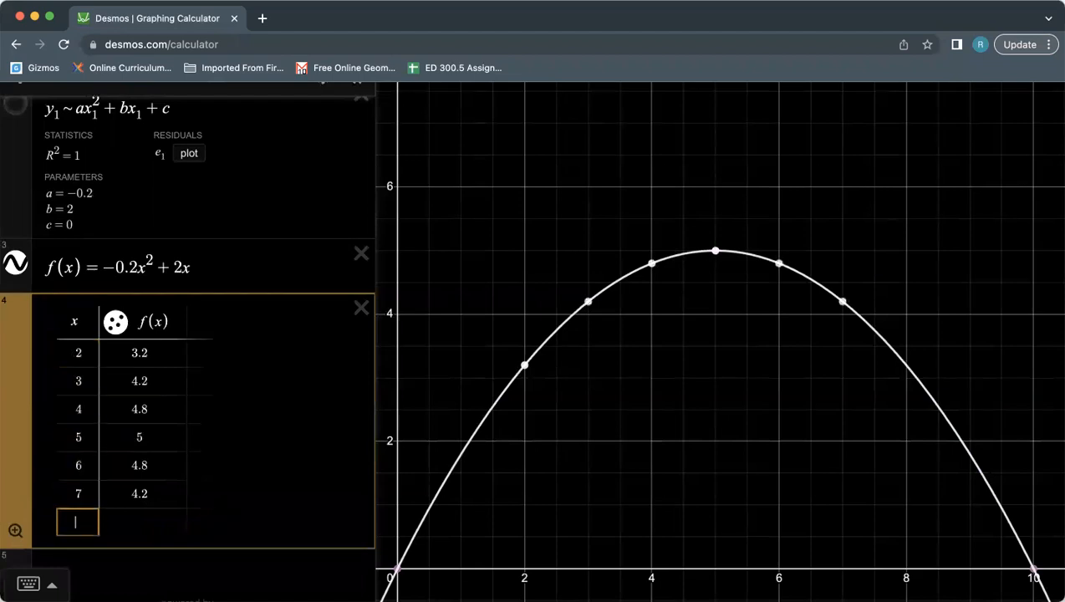
{"action": "type", "text": "8"}
{"action": "key", "text": "Return"}
{"action": "type", "text": "9"}
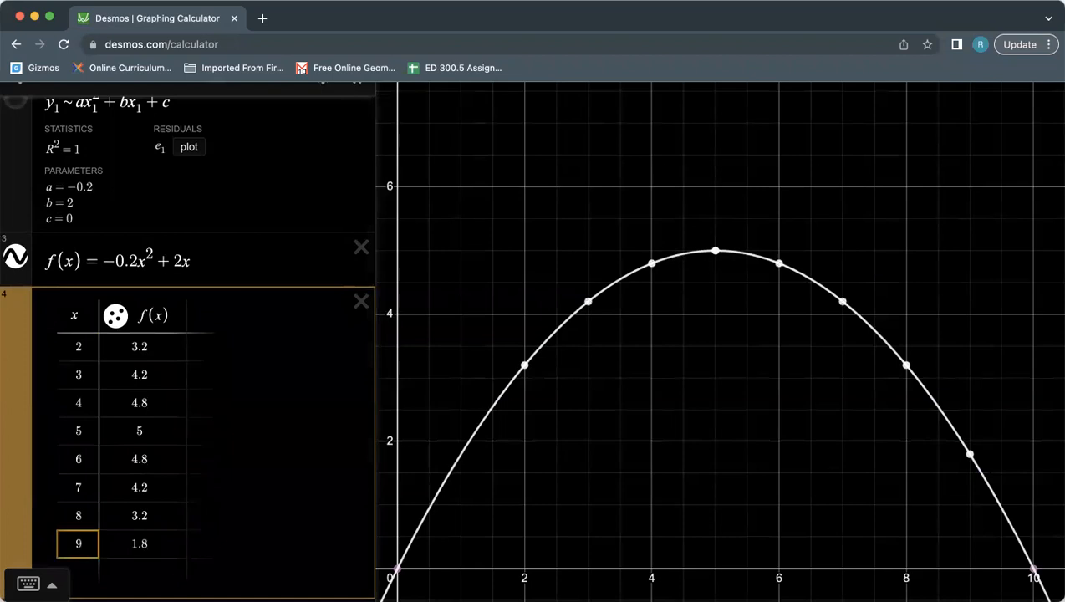
Set the x-values of the function's table to the whole numbers 1 through 9.
{"action": "left_click", "coordinate": [87, 345]}
{"action": "key", "text": "BackSpace"}
{"action": "type", "text": "1"}
{"action": "key", "text": "Return"}
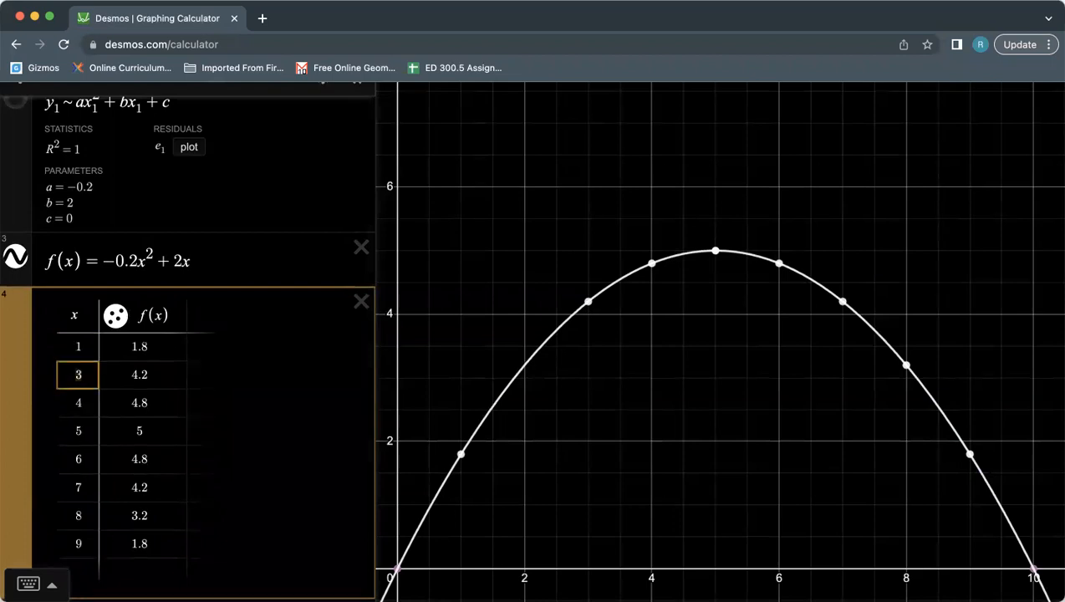
{"action": "key", "text": "BackSpace"}
{"action": "type", "text": "2"}
{"action": "key", "text": "Return"}
{"action": "key", "text": "BackSpace"}
{"action": "type", "text": "3"}
{"action": "key", "text": "Return"}
{"action": "key", "text": "BackSpace"}
{"action": "type", "text": "4"}
{"action": "key", "text": "Return"}
{"action": "key", "text": "BackSpace"}
{"action": "type", "text": "5"}
{"action": "key", "text": "Return"}
{"action": "key", "text": "BackSpace"}
{"action": "type", "text": "6"}
{"action": "key", "text": "Return"}
{"action": "key", "text": "BackSpace"}
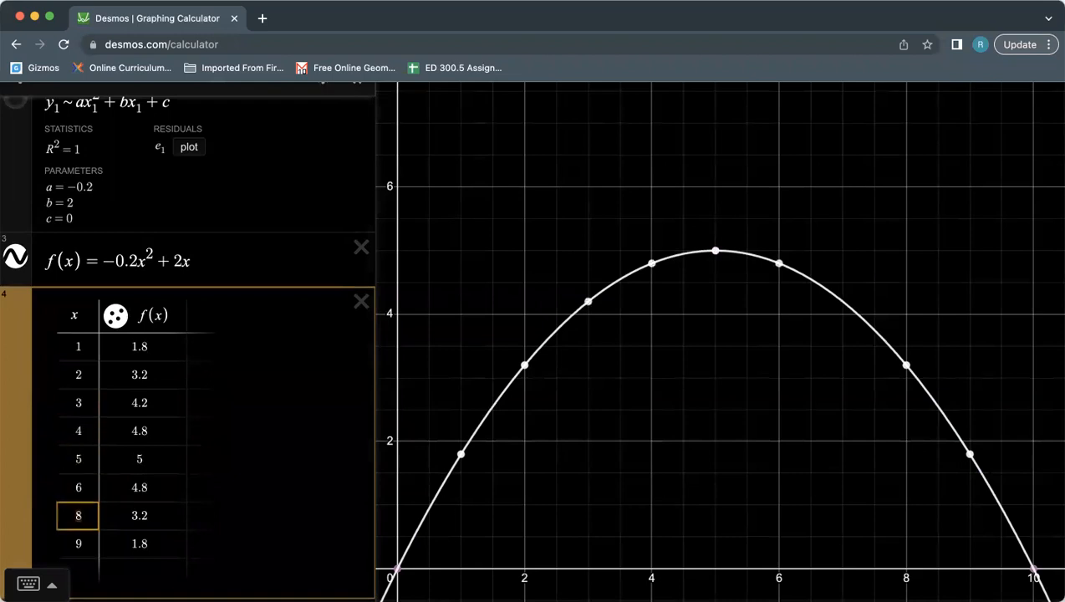
{"action": "type", "text": "7"}
{"action": "key", "text": "Return"}
{"action": "key", "text": "BackSpace"}
{"action": "key", "text": "8"}
{"action": "key", "text": "Return"}
{"action": "type", "text": "9"}
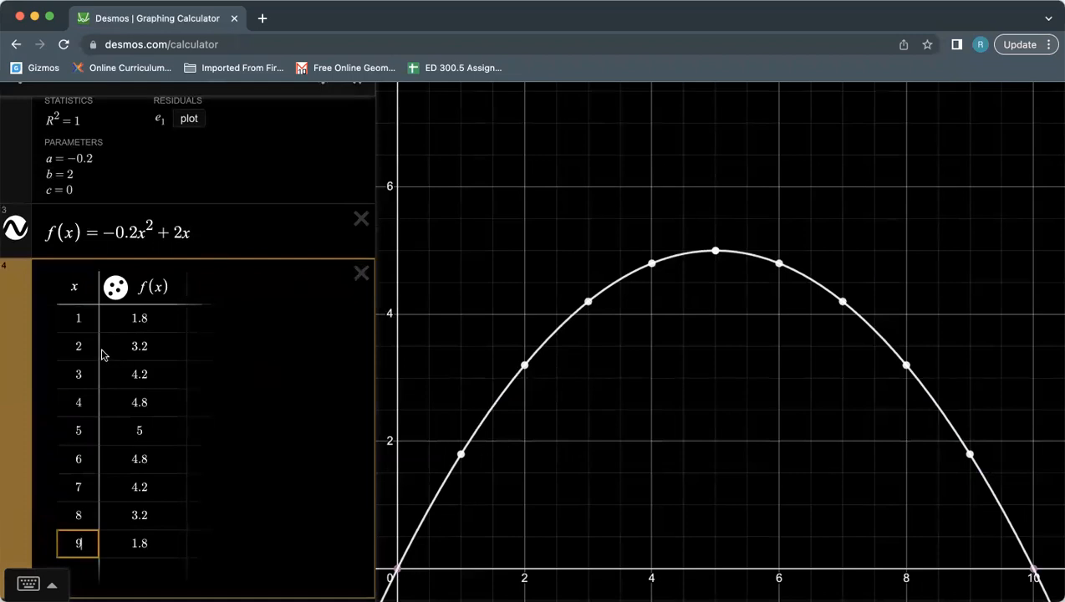
Show the coordinates of the parabola's vertex and both x-intercepts on the graph.
{"action": "scroll", "coordinate": [115, 398], "scroll_direction": "up", "scroll_amount": 1}
{"action": "scroll", "coordinate": [115, 398], "scroll_direction": "down", "scroll_amount": 2}
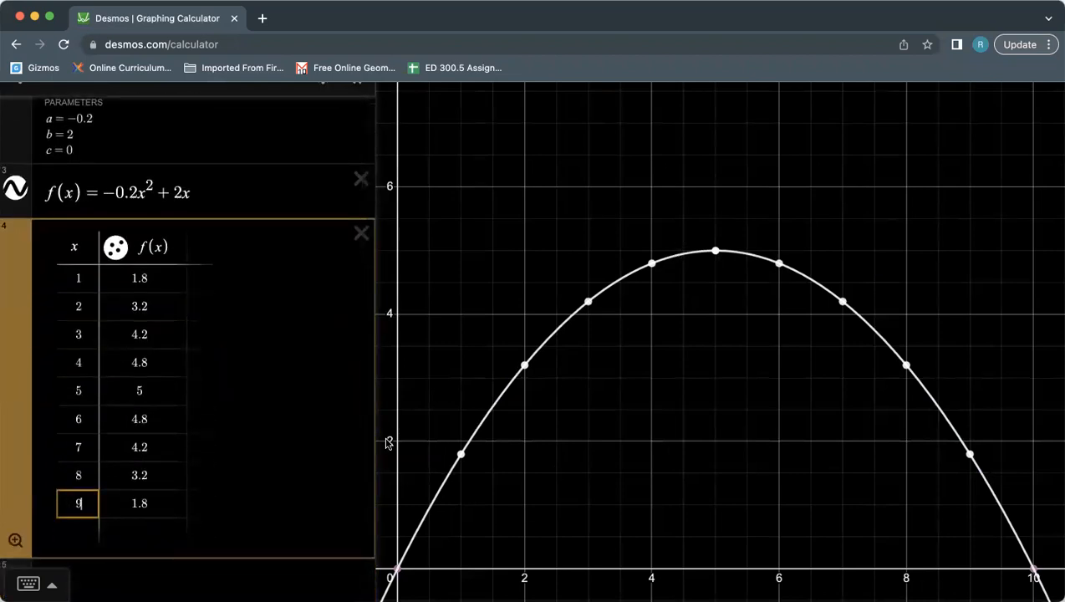
{"action": "left_click", "coordinate": [715, 253]}
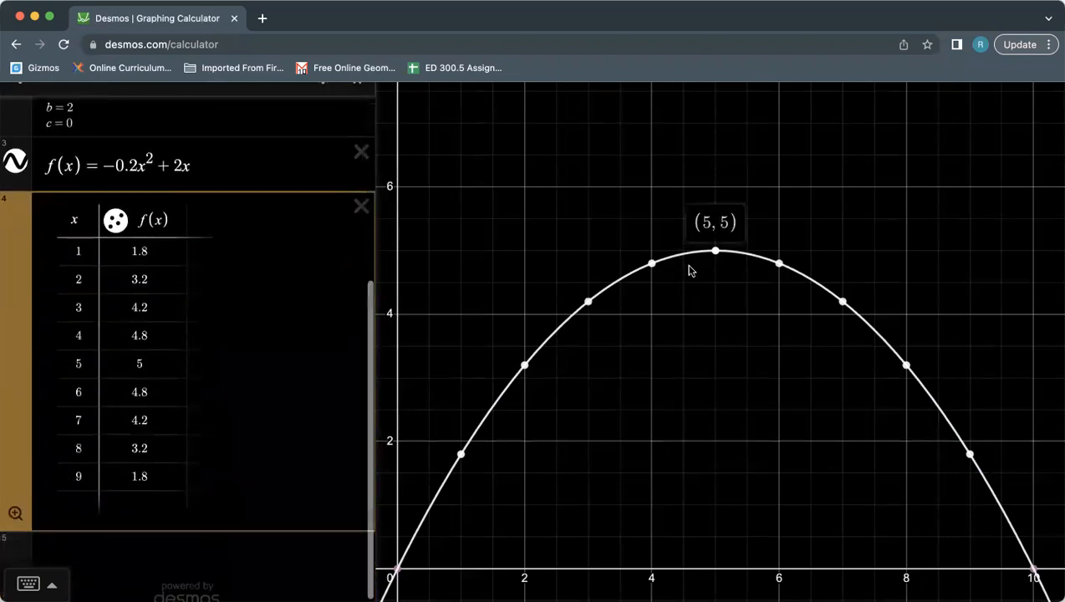
{"action": "left_click", "coordinate": [399, 569]}
{"action": "left_click", "coordinate": [1034, 573]}
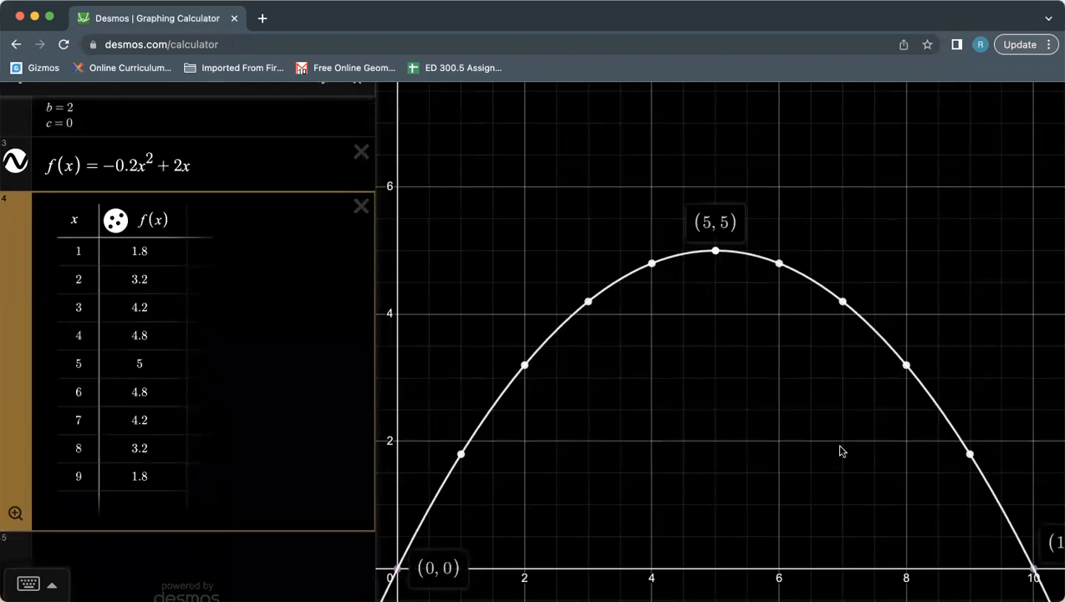
{"action": "scroll", "coordinate": [842, 451], "scroll_direction": "down", "scroll_amount": 5}
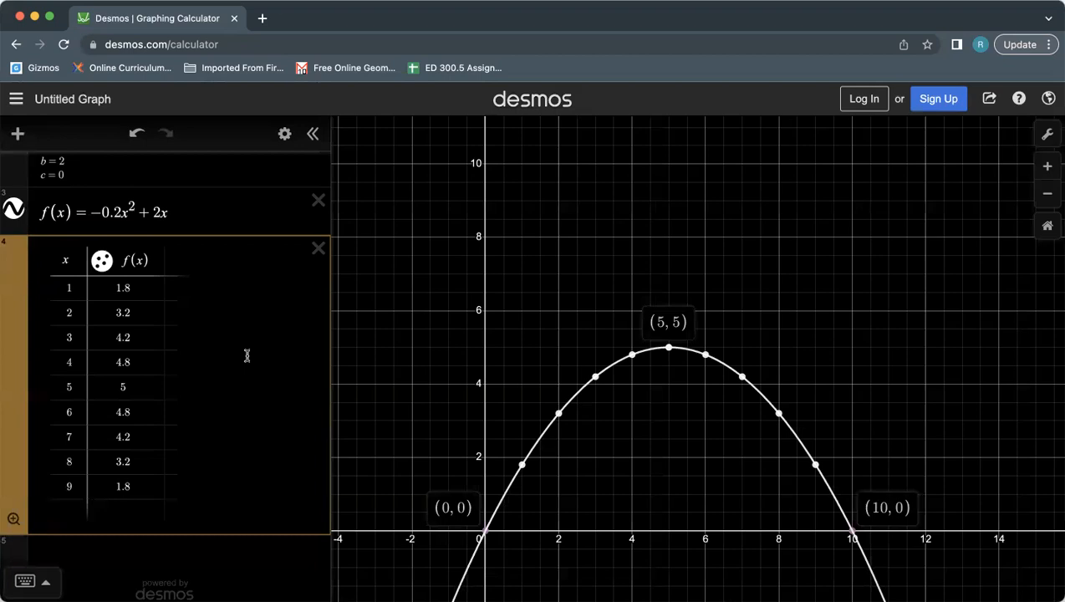
{"action": "scroll", "coordinate": [223, 292], "scroll_direction": "up", "scroll_amount": 5}
{"action": "scroll", "coordinate": [223, 292], "scroll_direction": "down", "scroll_amount": 1}
{"action": "scroll", "coordinate": [223, 292], "scroll_direction": "down", "scroll_amount": 2}
{"action": "scroll", "coordinate": [222, 295], "scroll_direction": "up", "scroll_amount": 3}
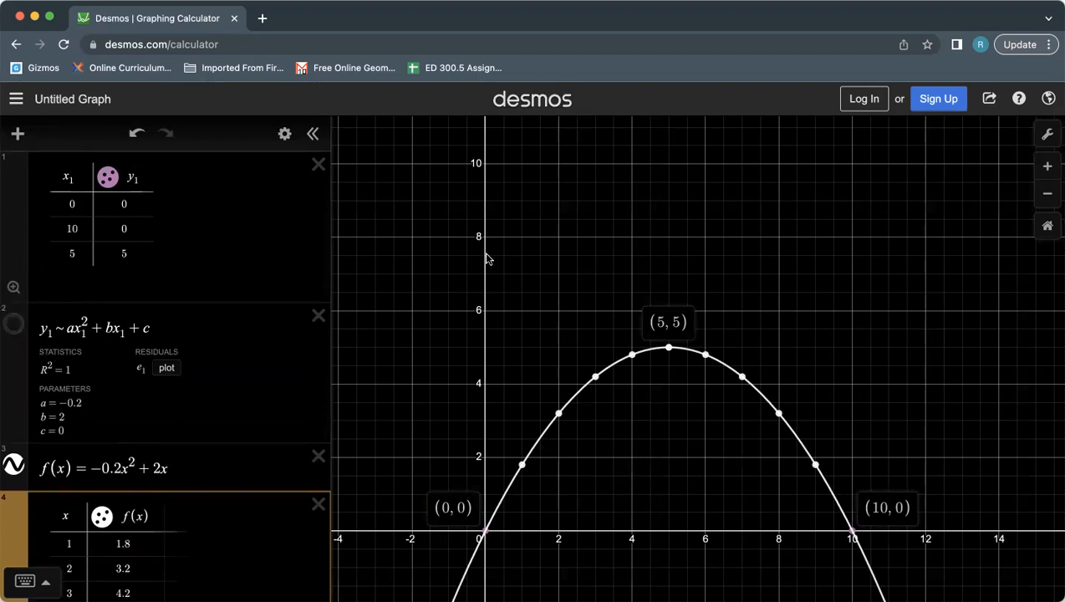
Hide the axis numbers, minor gridlines, grid, x-axis and y-axis of the graph.
{"action": "left_click", "coordinate": [1050, 136]}
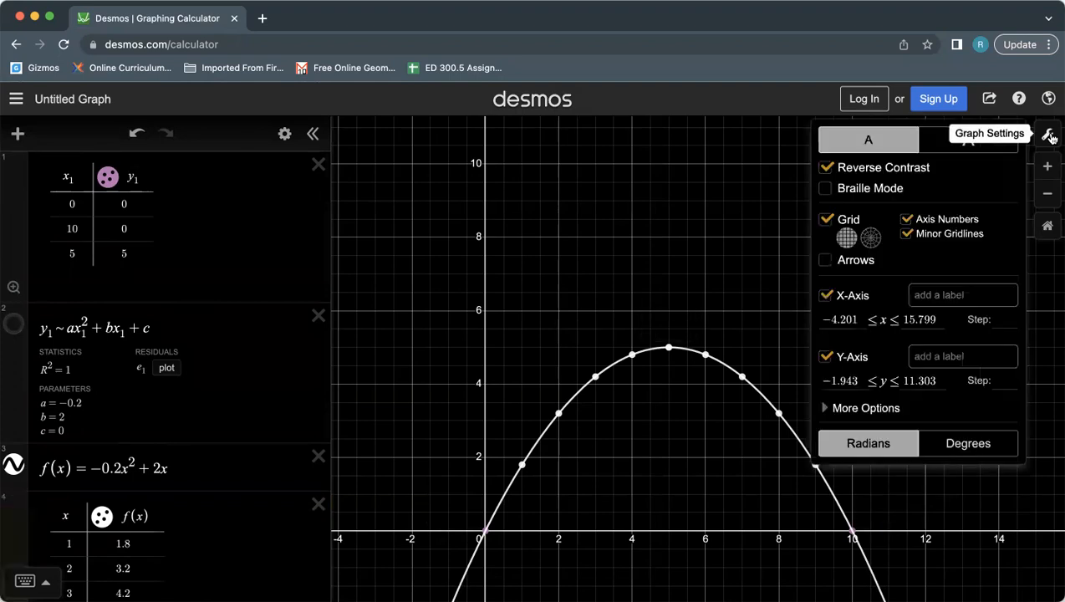
{"action": "left_click", "coordinate": [909, 223]}
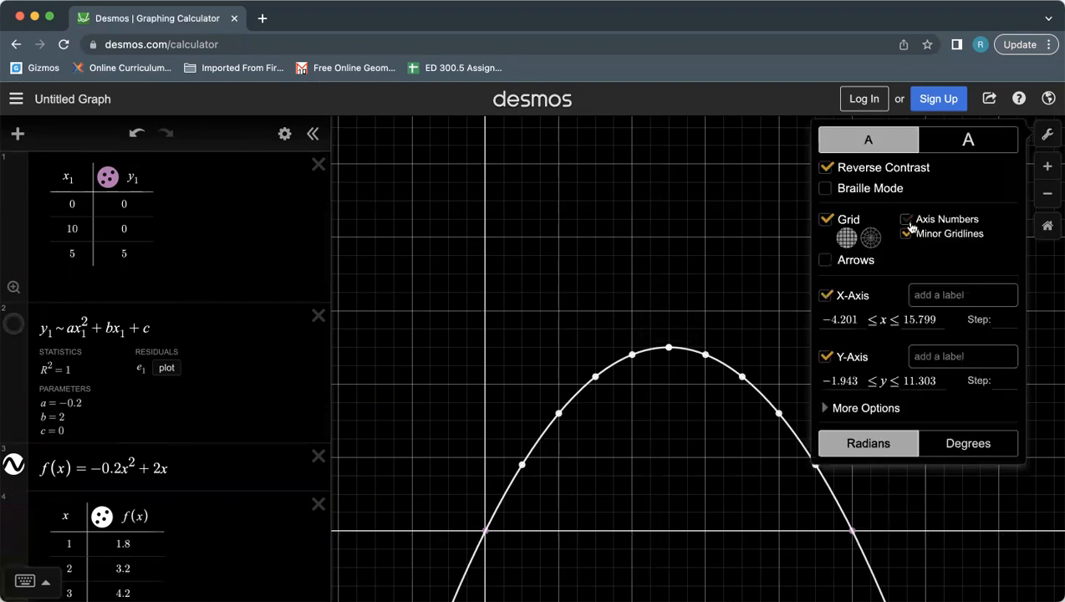
{"action": "left_click", "coordinate": [908, 235]}
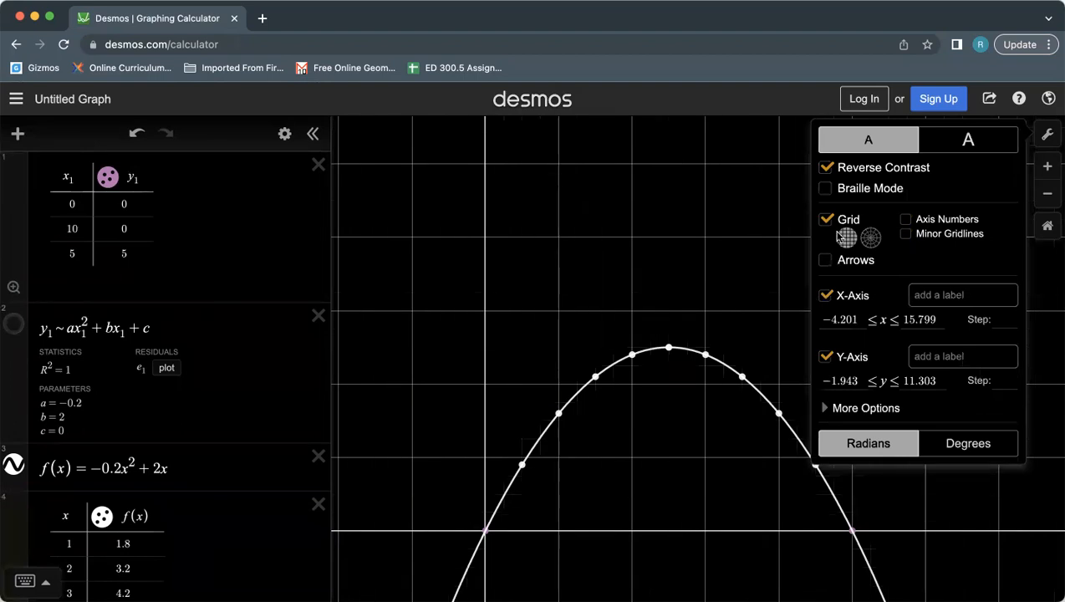
{"action": "left_click", "coordinate": [826, 219]}
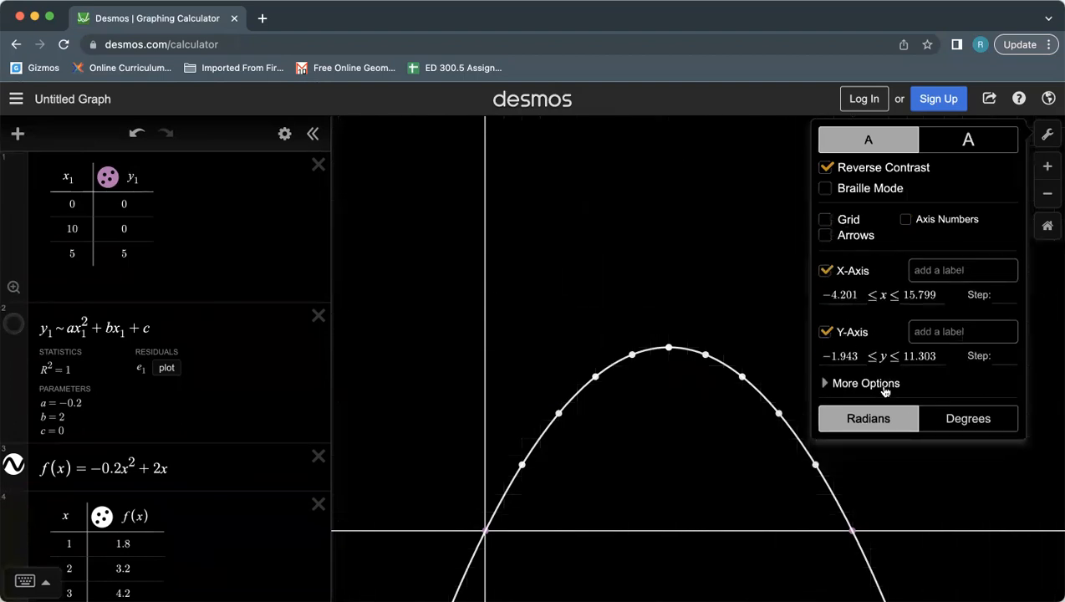
{"action": "left_click", "coordinate": [829, 274]}
{"action": "left_click", "coordinate": [826, 332]}
{"action": "left_click", "coordinate": [1046, 135]}
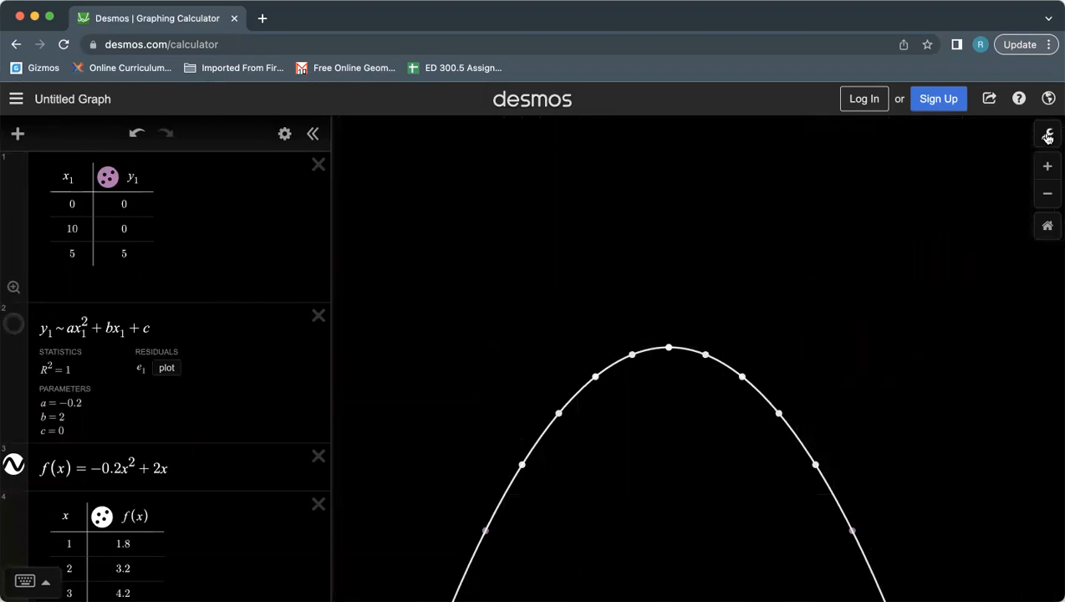
Label the vertex and the two outer data points with their coordinates on the bare graph.
{"action": "left_click", "coordinate": [669, 348]}
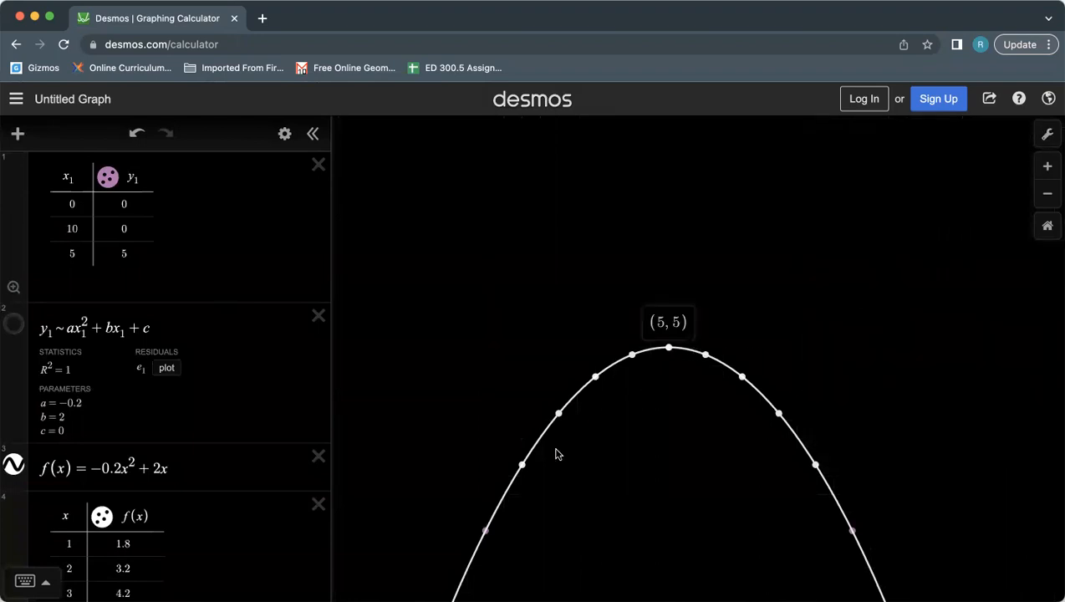
{"action": "left_click", "coordinate": [486, 531]}
{"action": "left_click", "coordinate": [853, 532]}
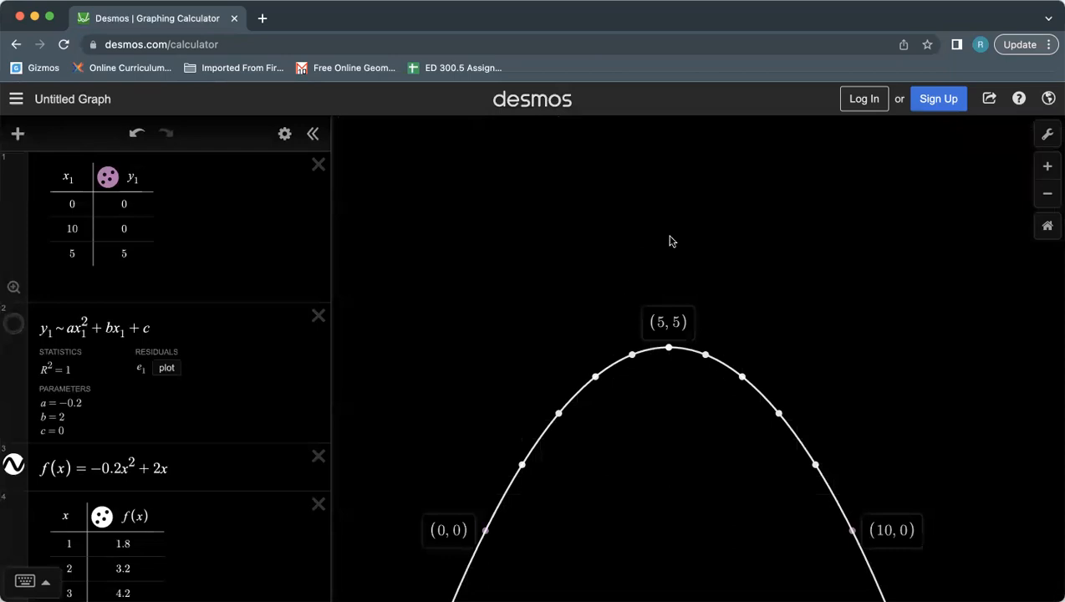
Turn the x-axis, y-axis, grid, axis numbers and minor gridlines of the graph back on.
{"action": "left_click", "coordinate": [1050, 138]}
{"action": "left_click", "coordinate": [826, 271]}
{"action": "left_click", "coordinate": [826, 337]}
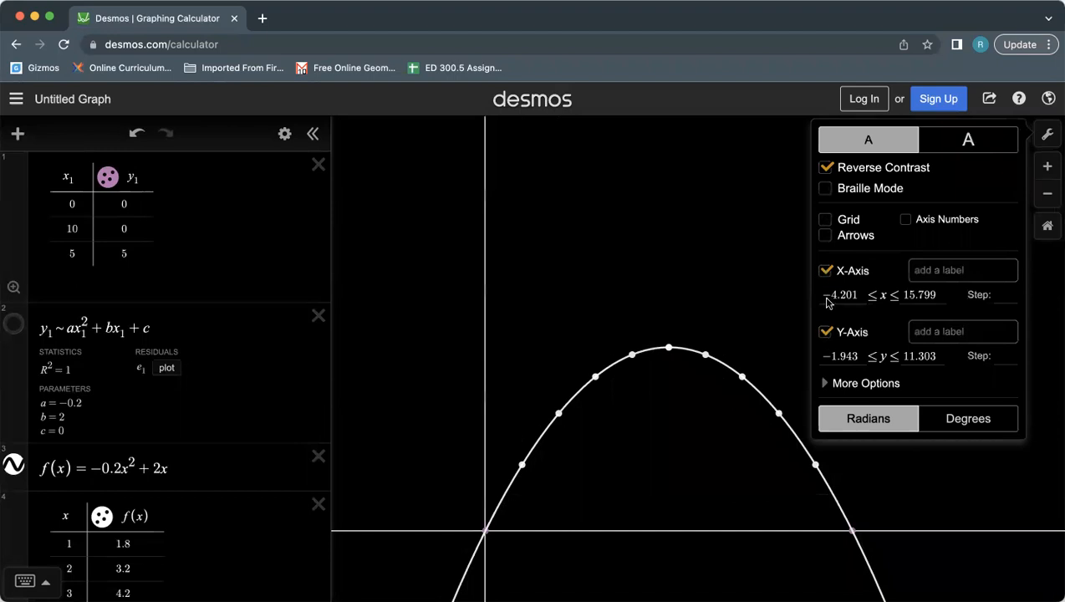
{"action": "left_click", "coordinate": [827, 222]}
{"action": "left_click", "coordinate": [906, 220]}
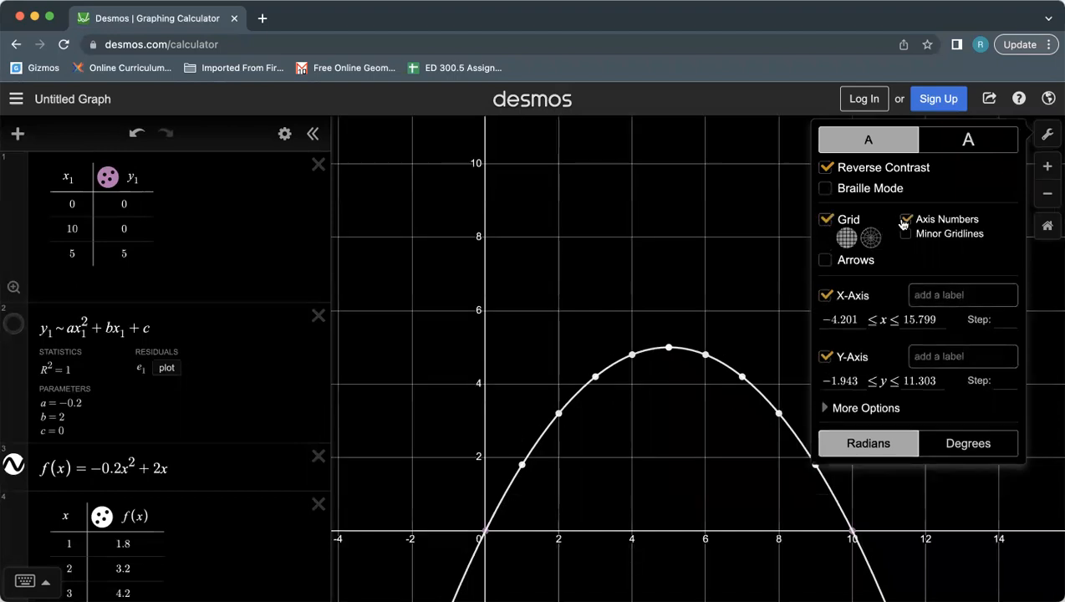
{"action": "left_click", "coordinate": [904, 235]}
{"action": "left_click", "coordinate": [1048, 136]}
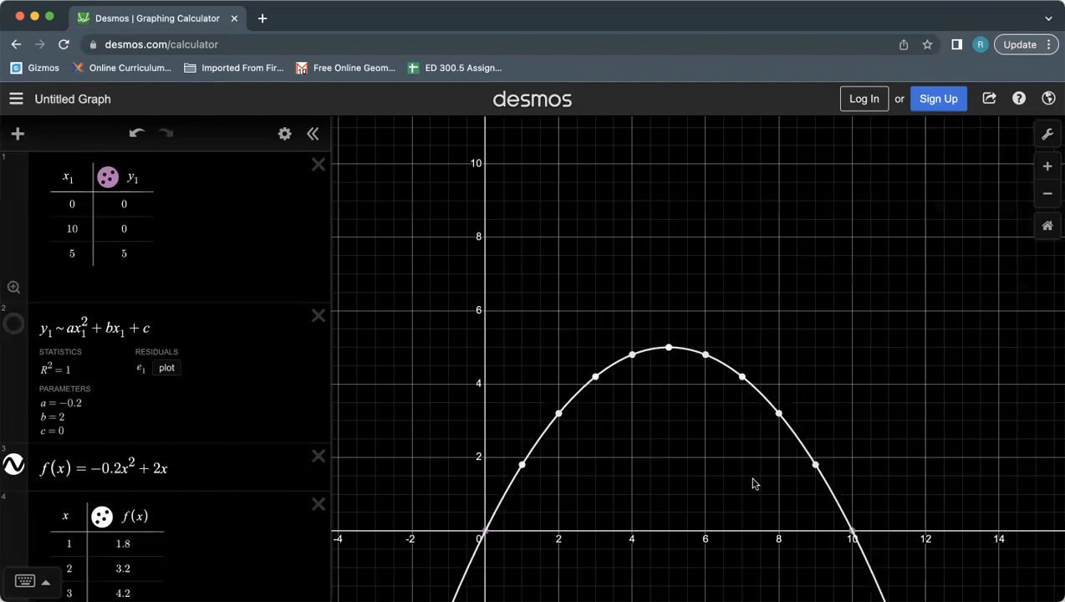
Review the parabola alongside the data table, regression parameters, function and table of values.
{"action": "scroll", "coordinate": [752, 483], "scroll_direction": "up", "scroll_amount": 3}
{"action": "scroll", "coordinate": [753, 484], "scroll_direction": "down", "scroll_amount": 5}
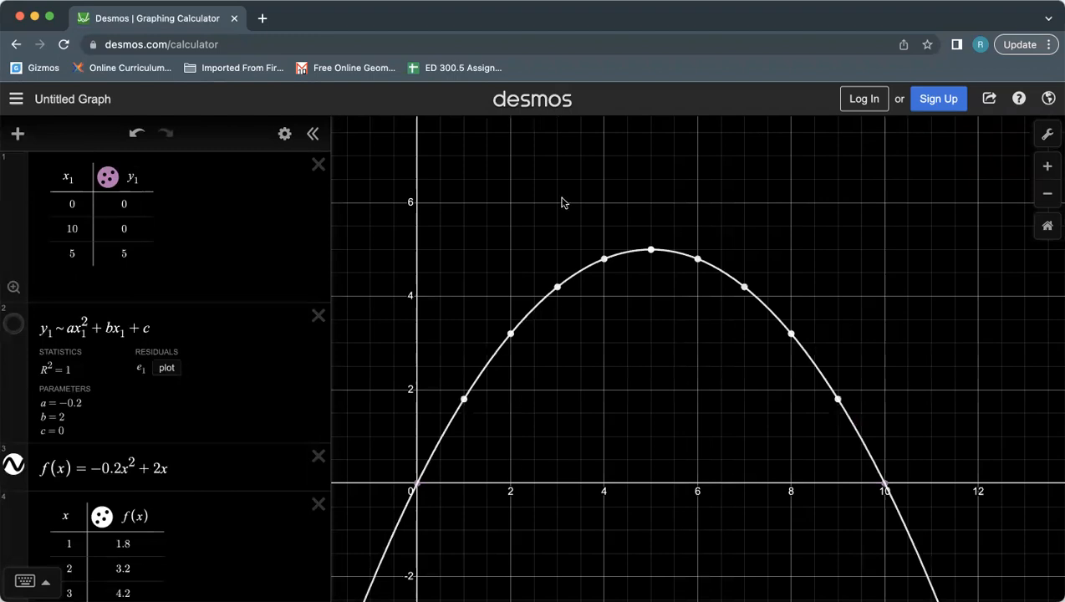
{"action": "scroll", "coordinate": [91, 443], "scroll_direction": "down", "scroll_amount": 3}
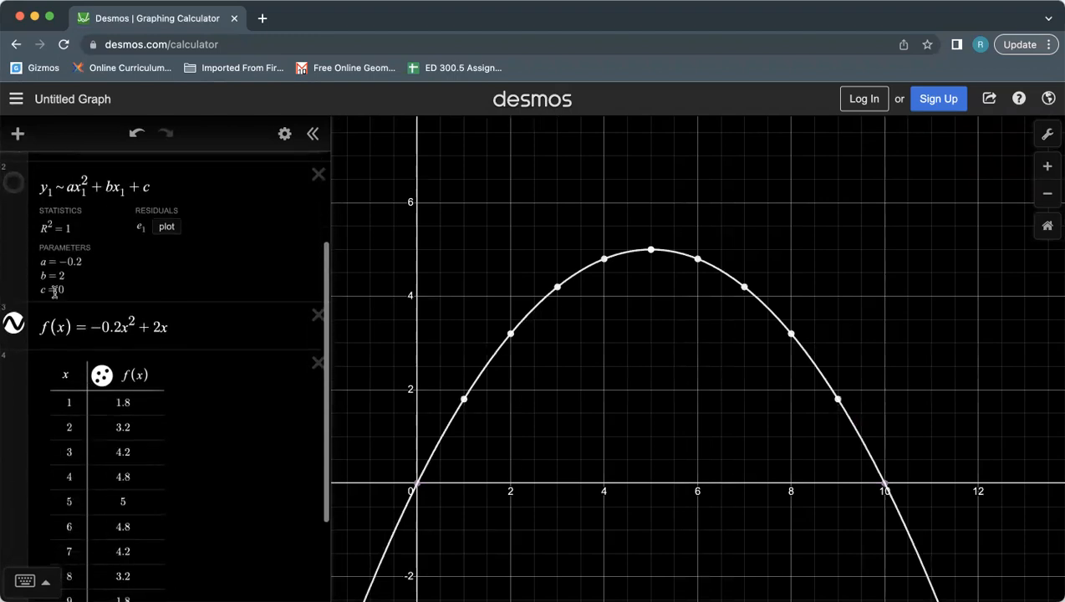
{"action": "scroll", "coordinate": [226, 329], "scroll_direction": "down", "scroll_amount": 1}
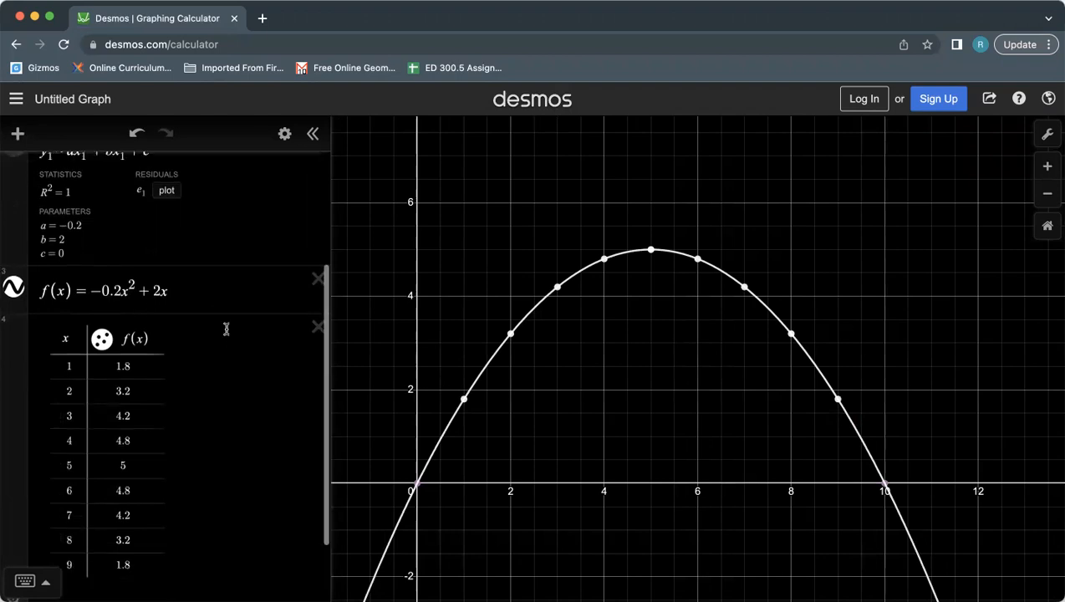
{"action": "scroll", "coordinate": [226, 328], "scroll_direction": "down", "scroll_amount": 2}
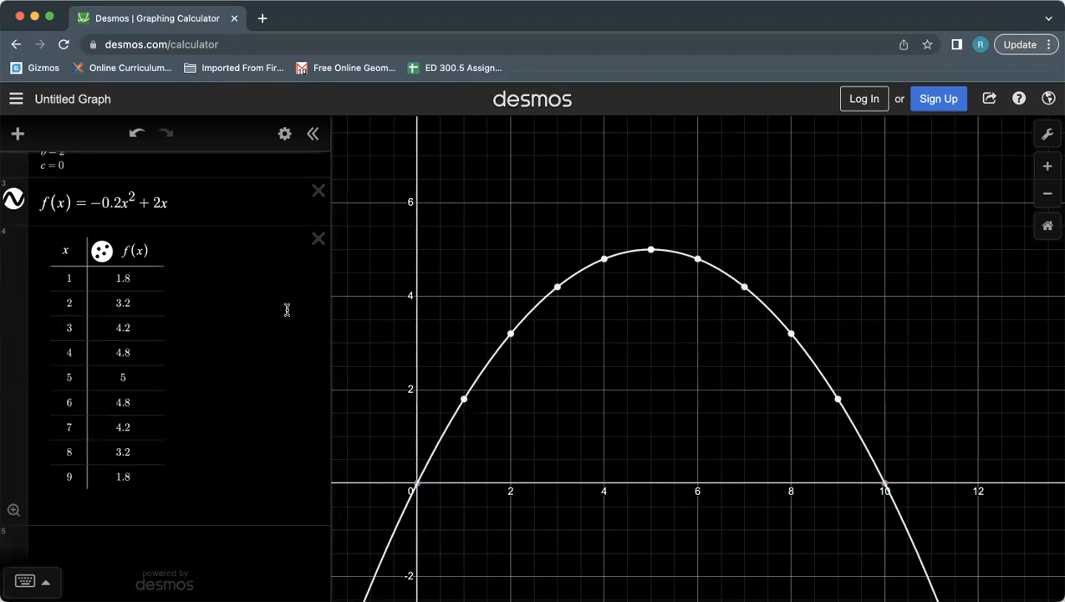
{"action": "scroll", "coordinate": [280, 276], "scroll_direction": "up", "scroll_amount": 6}
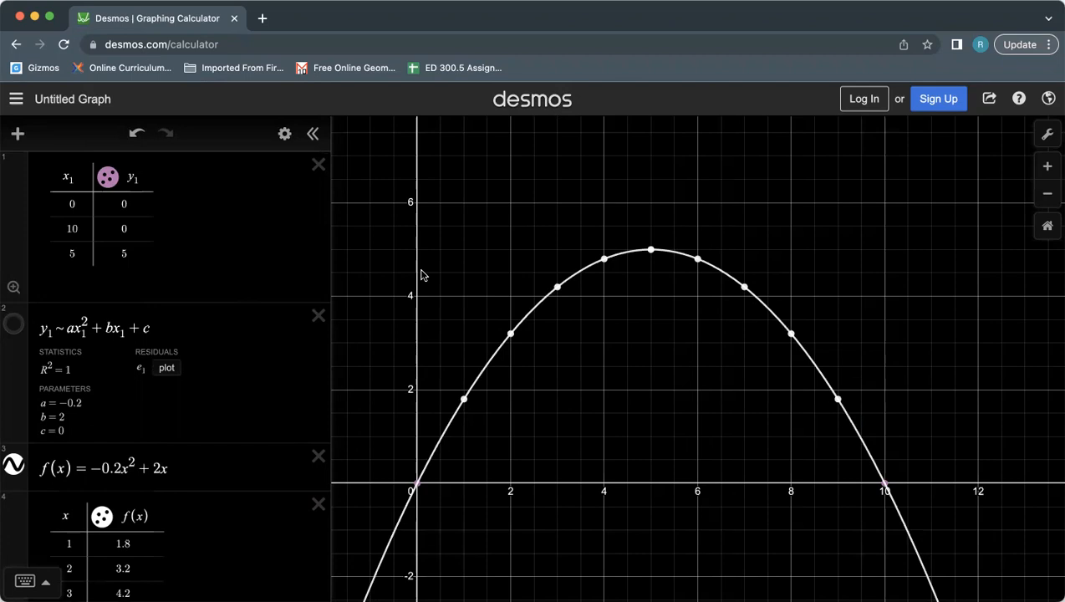
{"action": "scroll", "coordinate": [248, 377], "scroll_direction": "down", "scroll_amount": 5}
{"action": "scroll", "coordinate": [248, 376], "scroll_direction": "up", "scroll_amount": 4}
{"action": "scroll", "coordinate": [262, 305], "scroll_direction": "down", "scroll_amount": 3}
{"action": "scroll", "coordinate": [262, 308], "scroll_direction": "up", "scroll_amount": 4}
{"action": "left_click", "coordinate": [18, 133]}
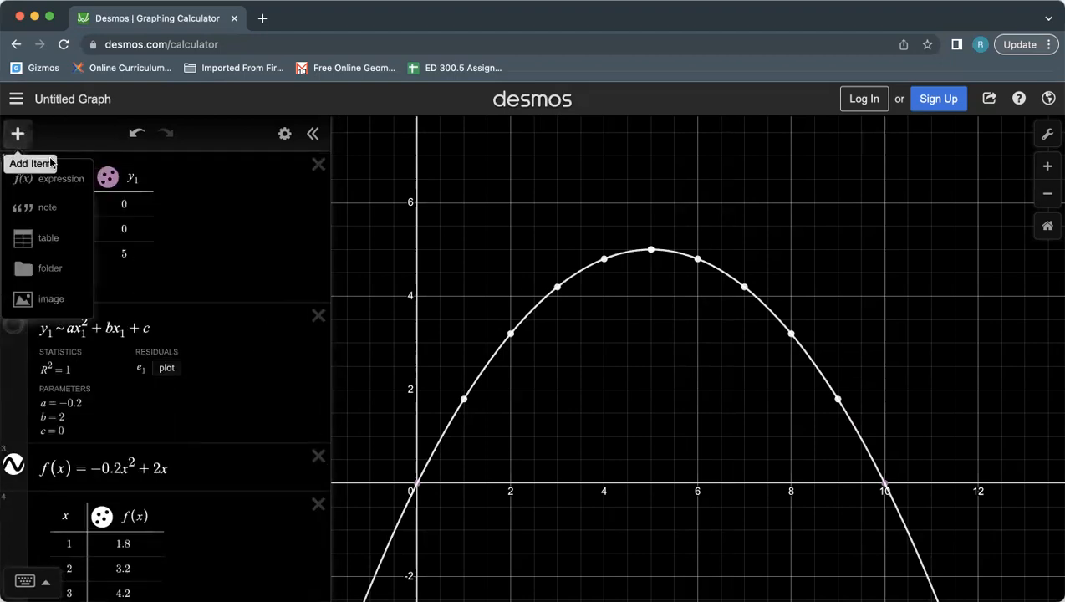
{"action": "left_click", "coordinate": [288, 265]}
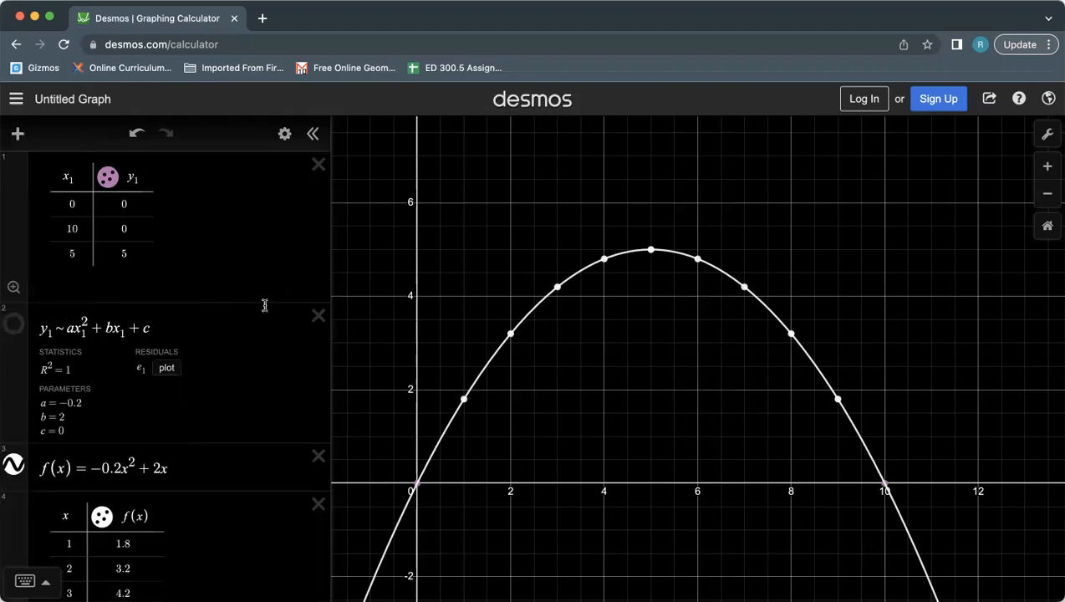
Delete the table of values and the function f(x) = −0.2x² + 2x from the expression list.
{"action": "scroll", "coordinate": [261, 334], "scroll_direction": "down", "scroll_amount": 5}
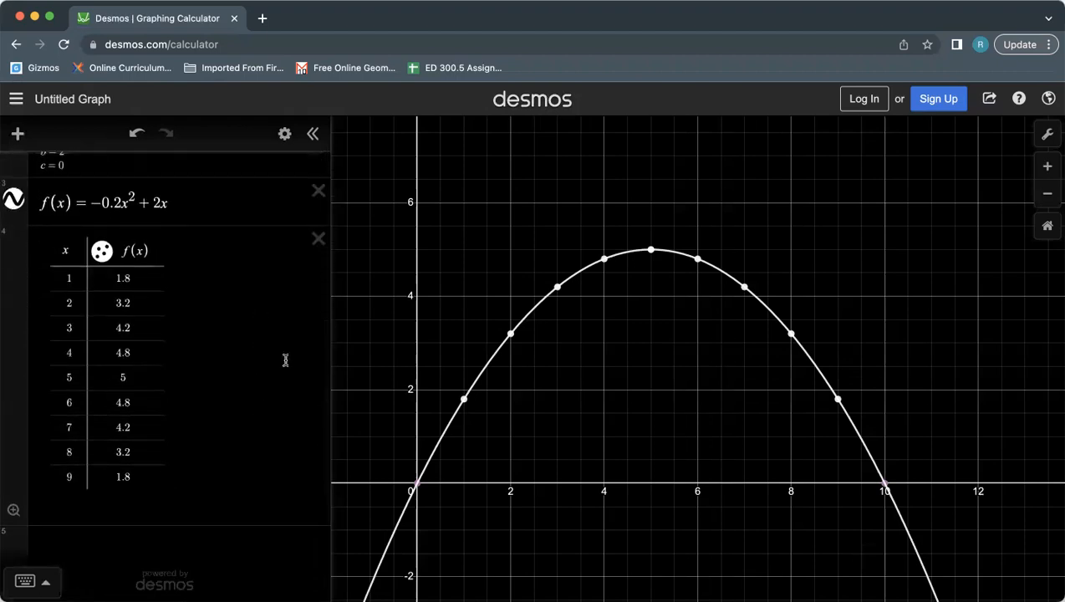
{"action": "scroll", "coordinate": [279, 270], "scroll_direction": "up", "scroll_amount": 1}
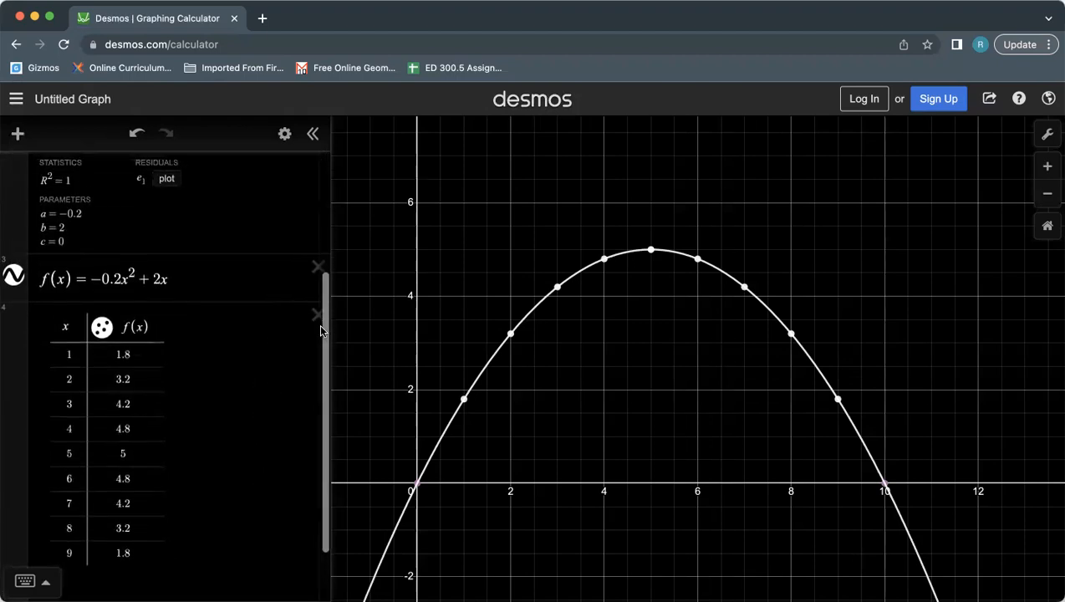
{"action": "left_click", "coordinate": [289, 328]}
{"action": "scroll", "coordinate": [288, 329], "scroll_direction": "up", "scroll_amount": 2}
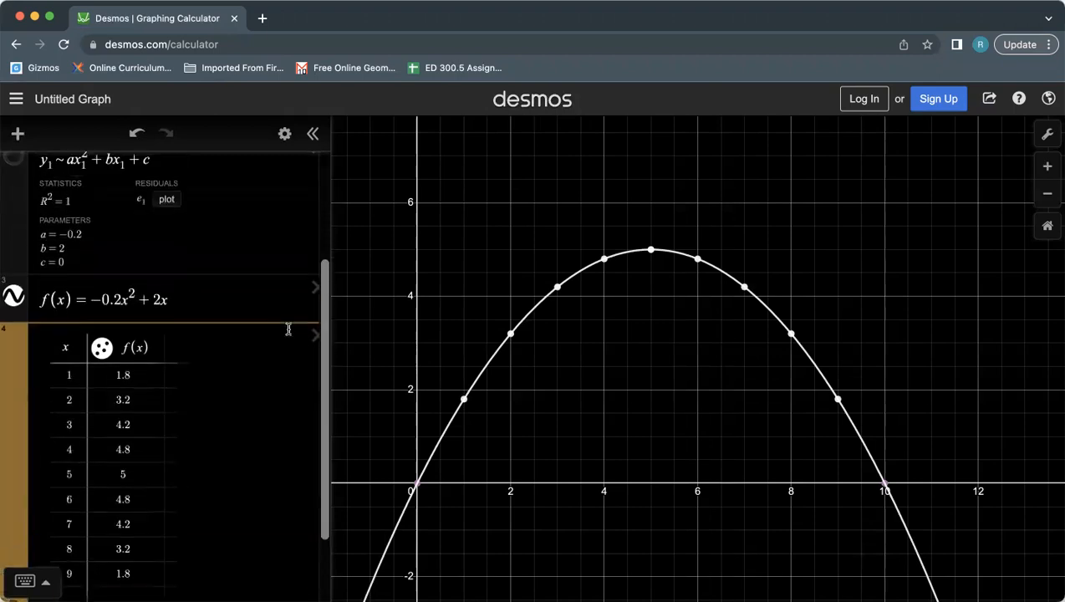
{"action": "left_click", "coordinate": [316, 328]}
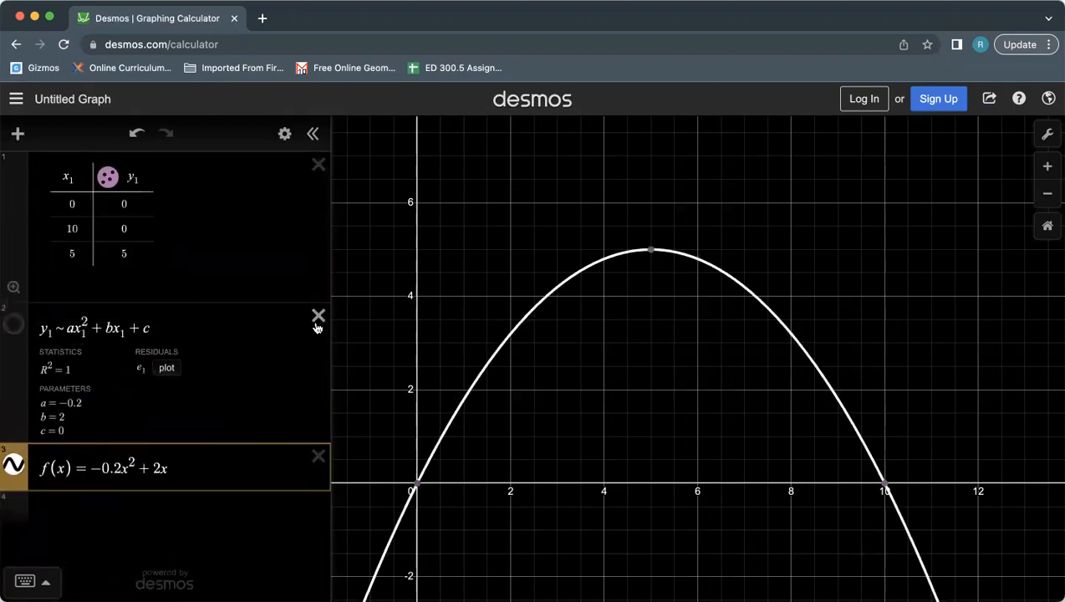
{"action": "left_click", "coordinate": [319, 456]}
{"action": "left_click", "coordinate": [274, 388]}
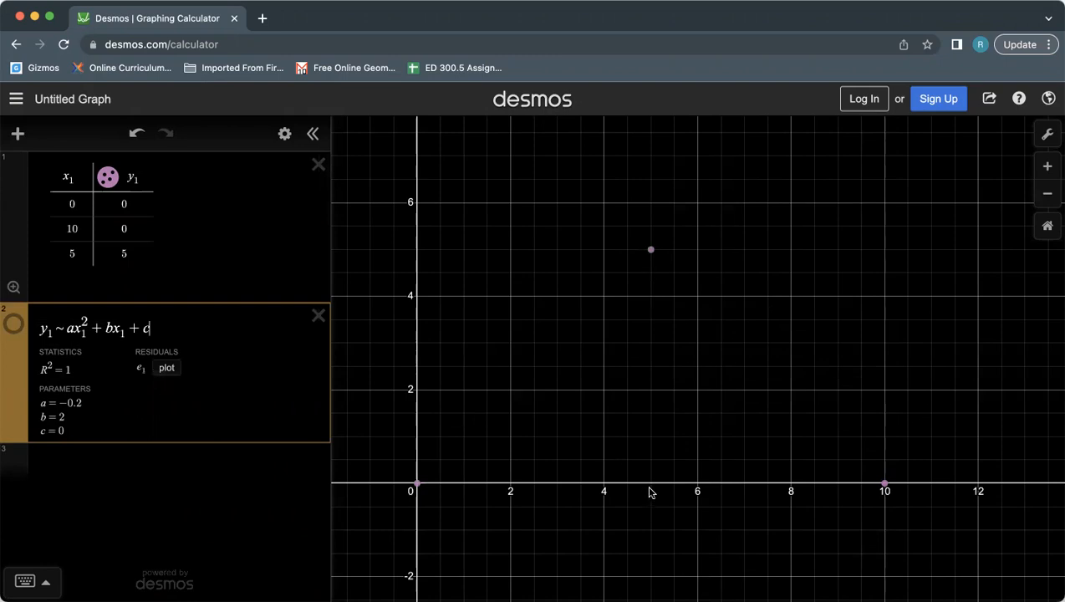
{"action": "left_click", "coordinate": [130, 206]}
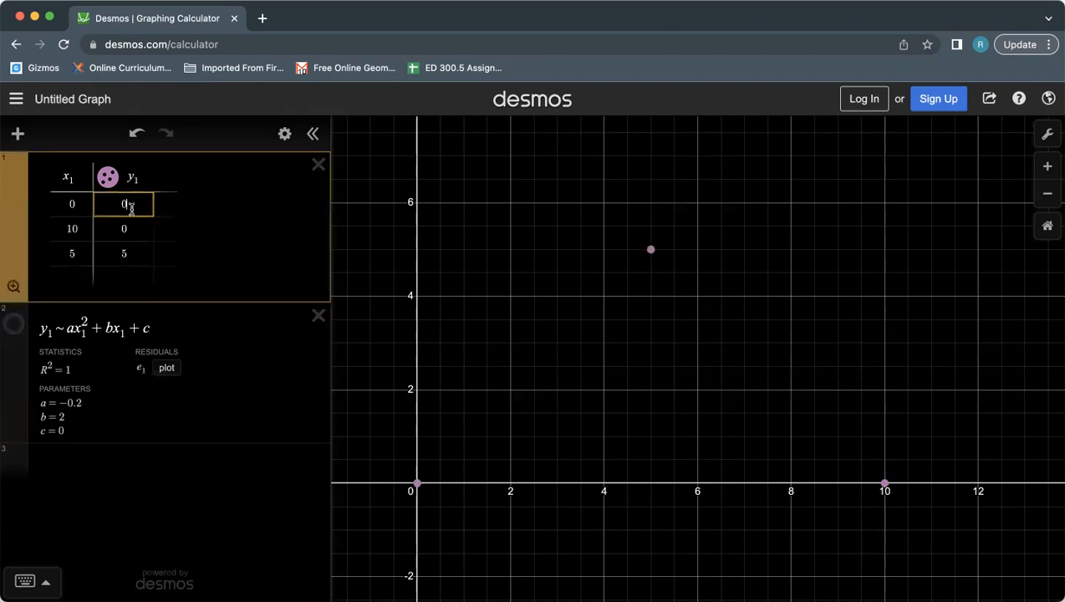
{"action": "key", "text": "BackSpace"}
{"action": "type", "text": "5"}
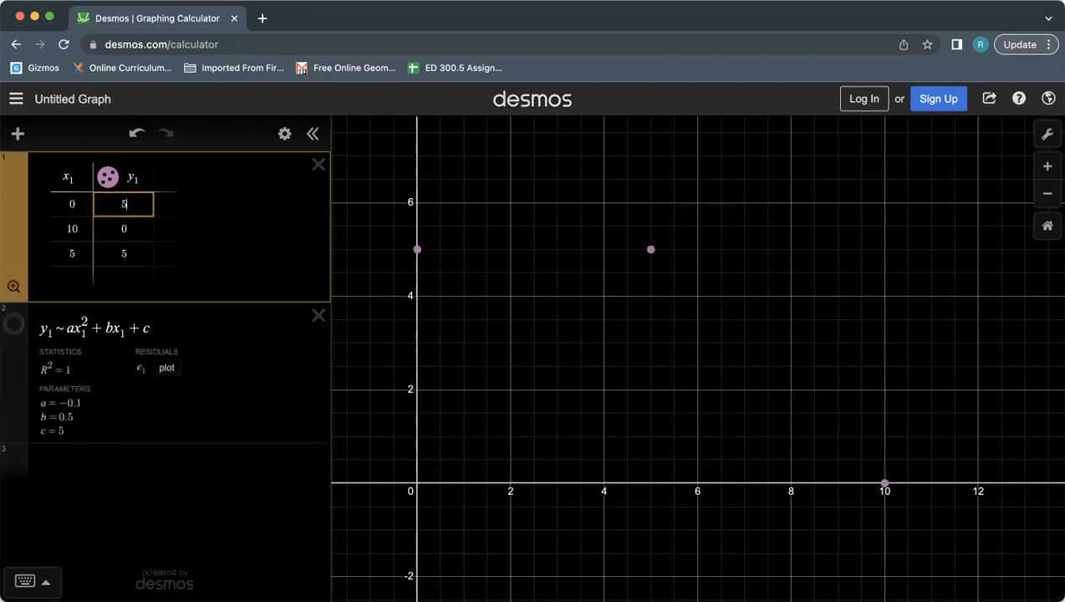
{"action": "left_click", "coordinate": [78, 205]}
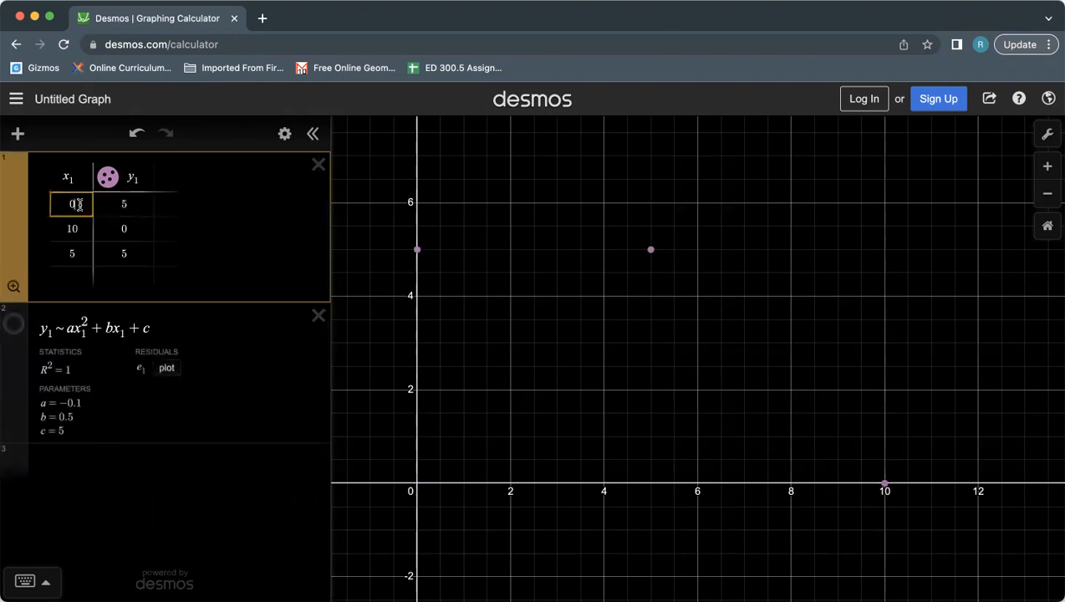
{"action": "key", "text": "BackSpace"}
{"action": "type", "text": "5"}
{"action": "key", "text": "Tab"}
{"action": "key", "text": "BackSpace"}
{"action": "type", "text": "0"}
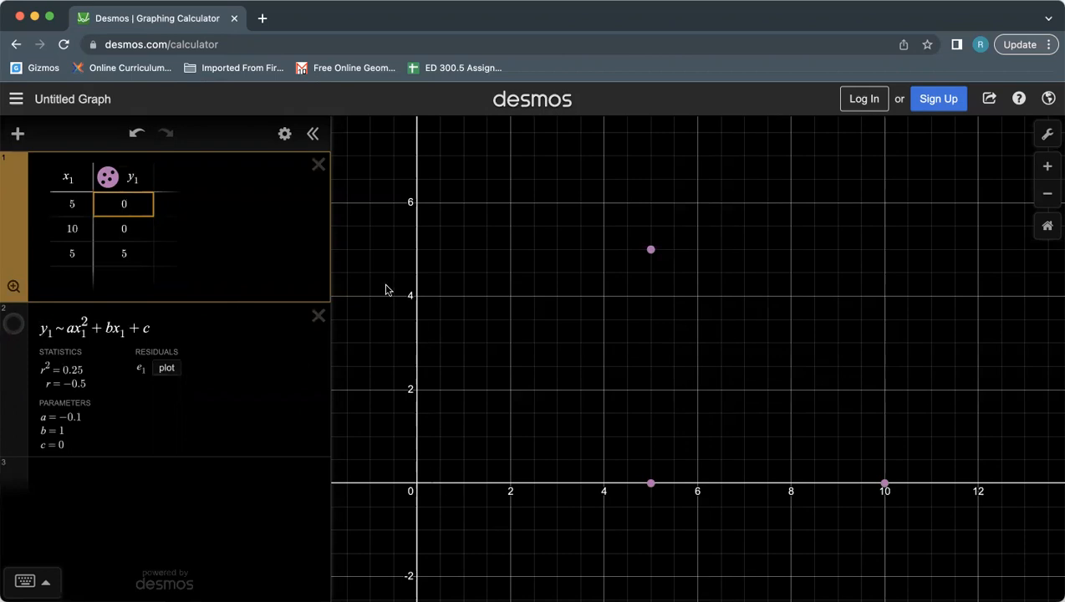
{"action": "left_click", "coordinate": [74, 209]}
{"action": "key", "text": "BackSpace"}
{"action": "type", "text": "0"}
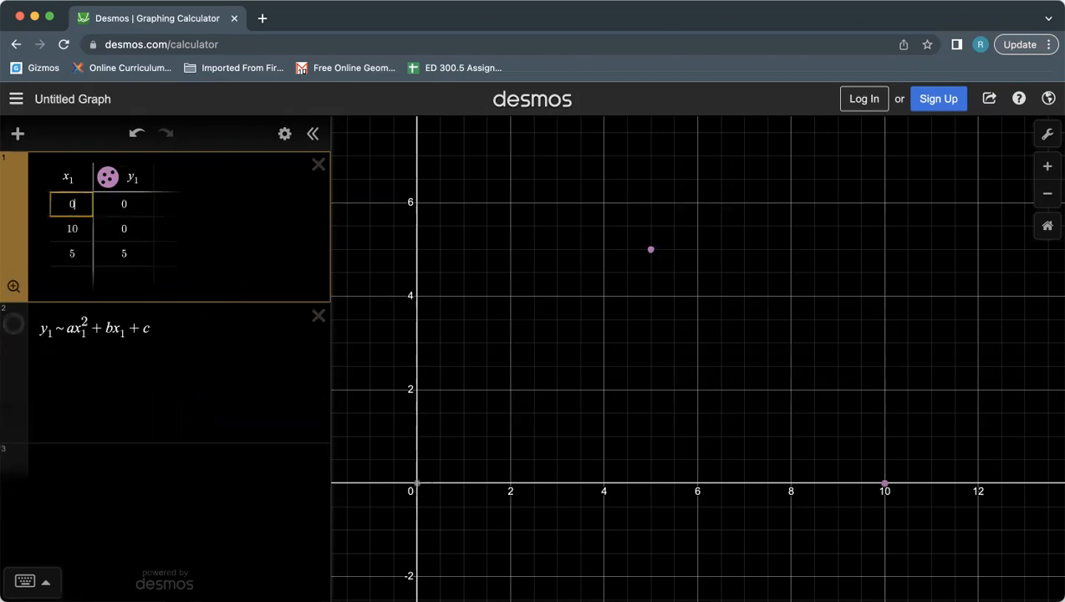
Change the three points in the data table to (0, 5), (5, 0) and (10, 5).
{"action": "left_click", "coordinate": [140, 206]}
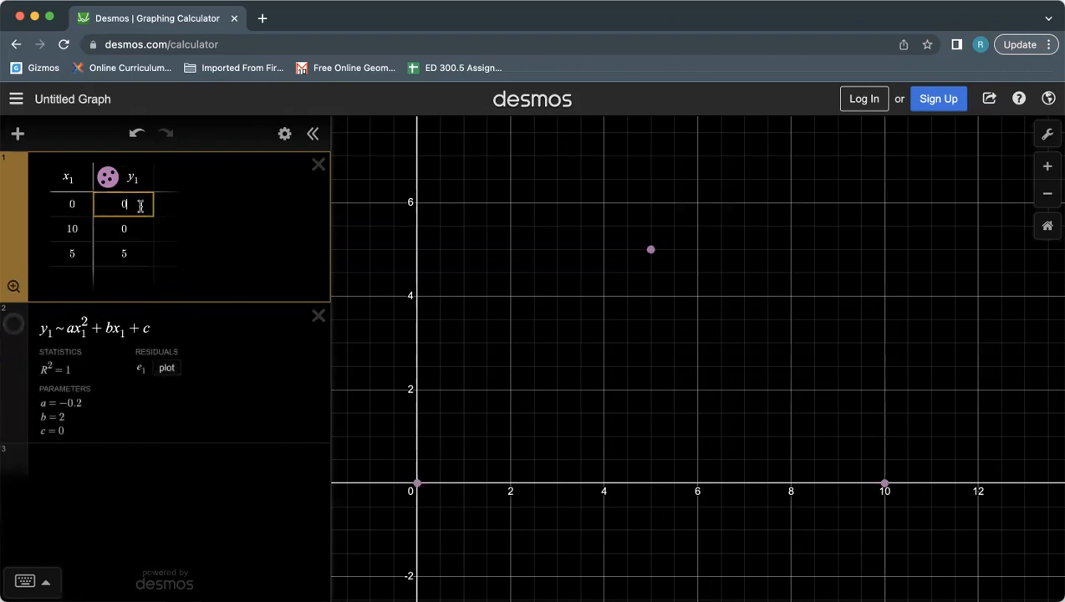
{"action": "key", "text": "BackSpace"}
{"action": "type", "text": "5"}
{"action": "left_click", "coordinate": [85, 229]}
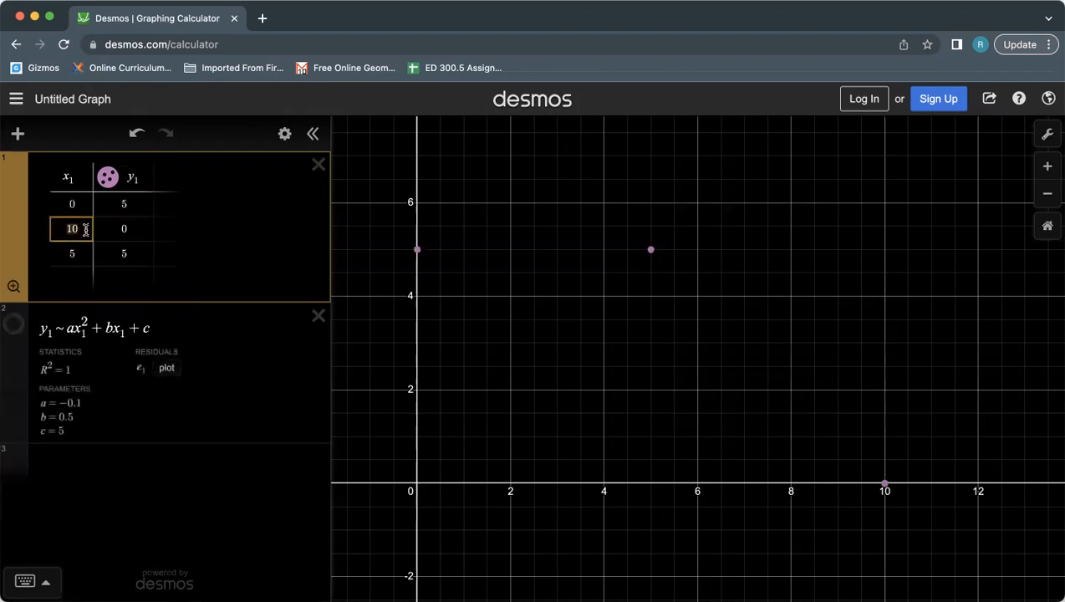
{"action": "key", "text": "BackSpace"}
{"action": "key", "text": "BackSpace"}
{"action": "type", "text": "5"}
{"action": "left_click", "coordinate": [136, 229]}
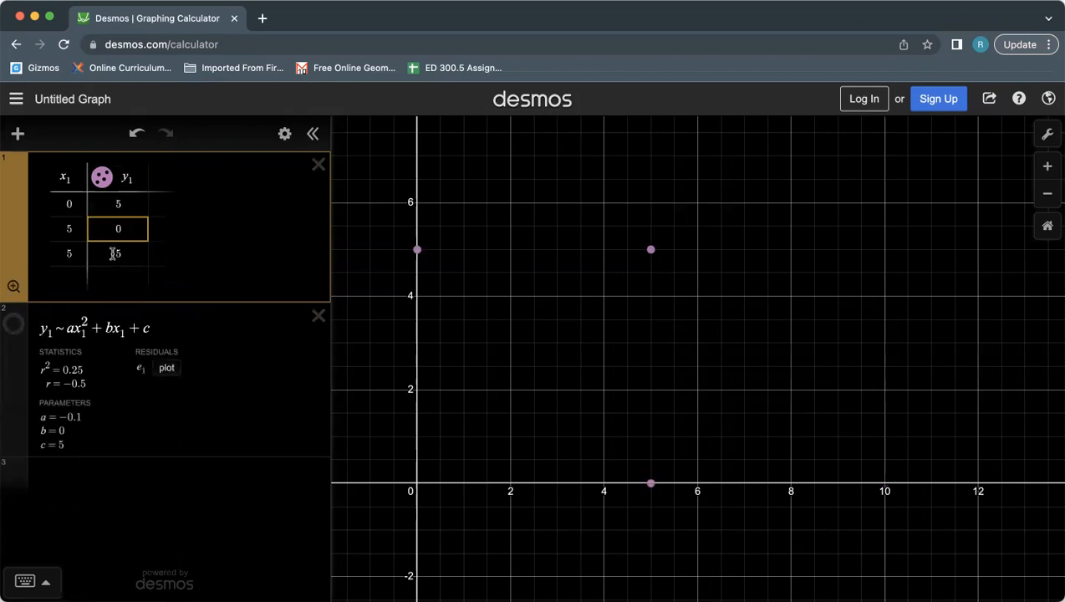
{"action": "left_click", "coordinate": [67, 255]}
{"action": "key", "text": "BackSpace"}
{"action": "type", "text": "10"}
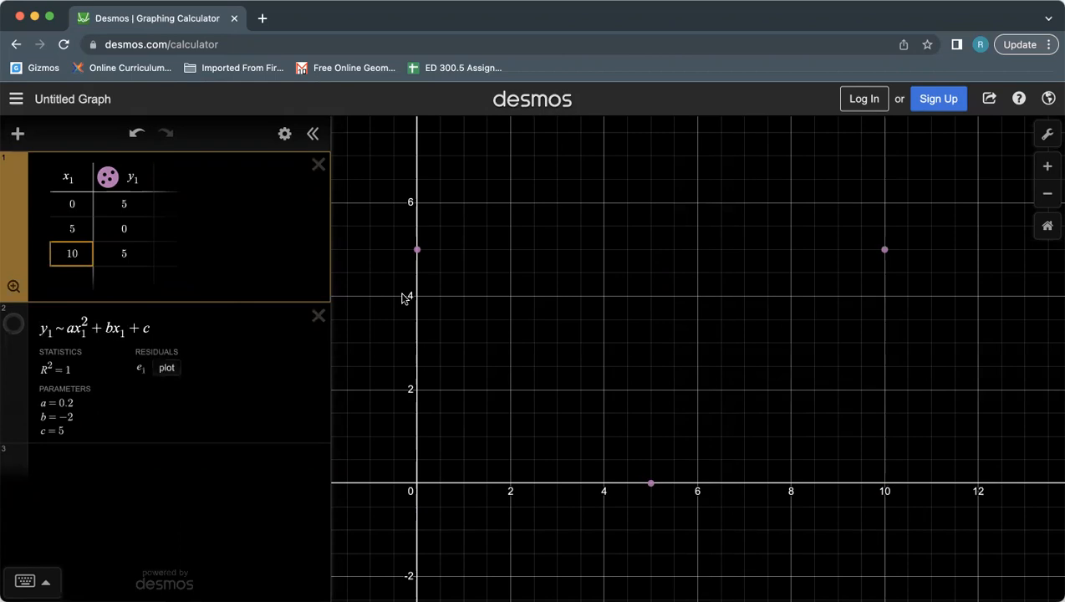
Show the coordinates of the three plotted data points on the graph.
{"action": "left_click", "coordinate": [419, 252]}
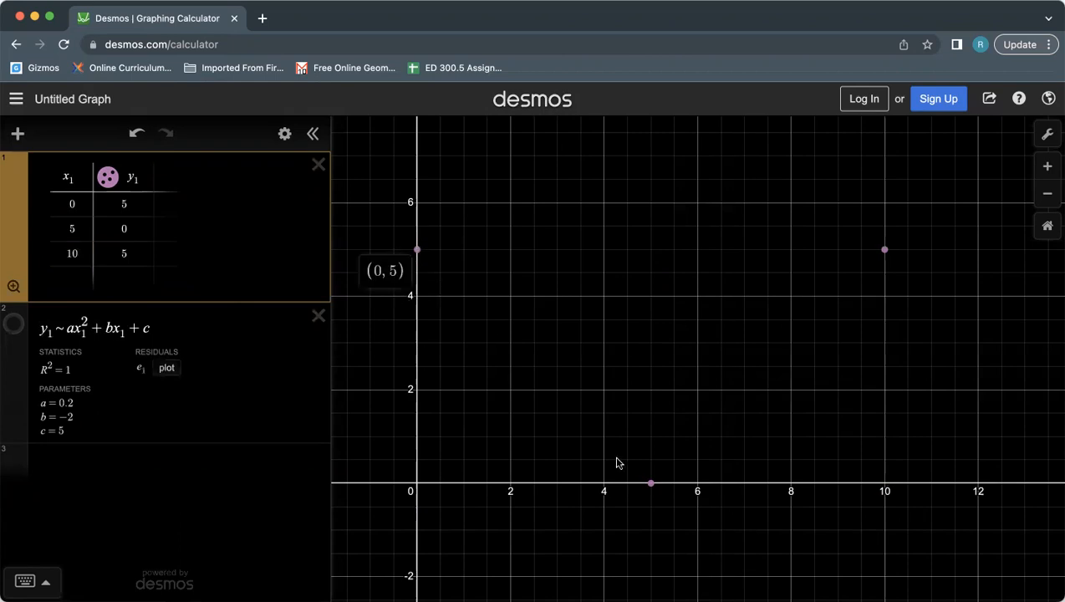
{"action": "left_click", "coordinate": [652, 484]}
{"action": "left_click", "coordinate": [885, 250]}
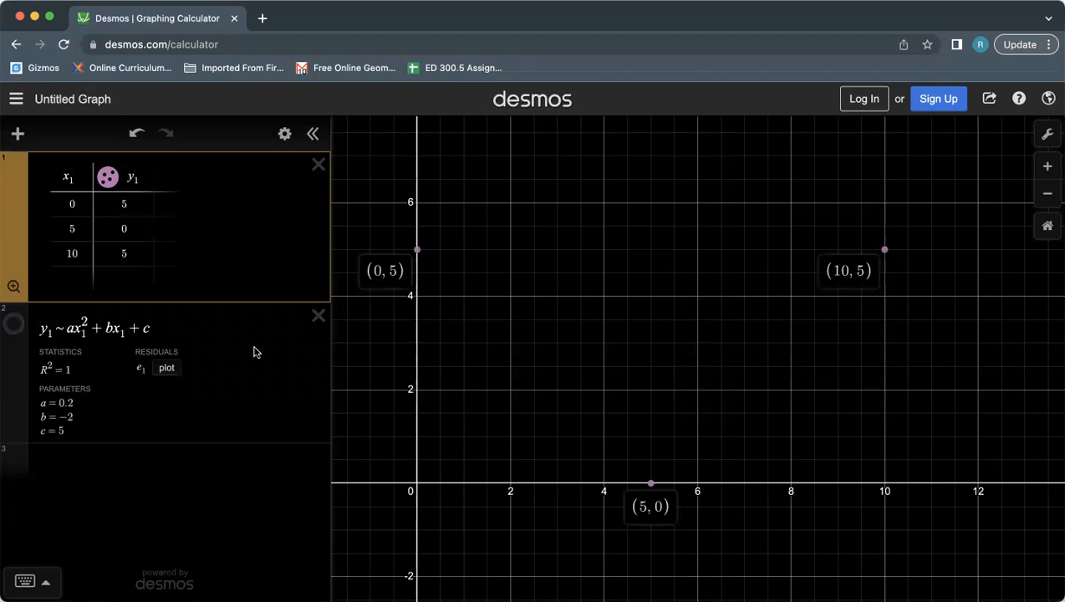
Delete the existing regression and enter it anew as y₁ ~ ax₁² + bx₁ + c for the changed data points.
{"action": "left_click", "coordinate": [95, 331]}
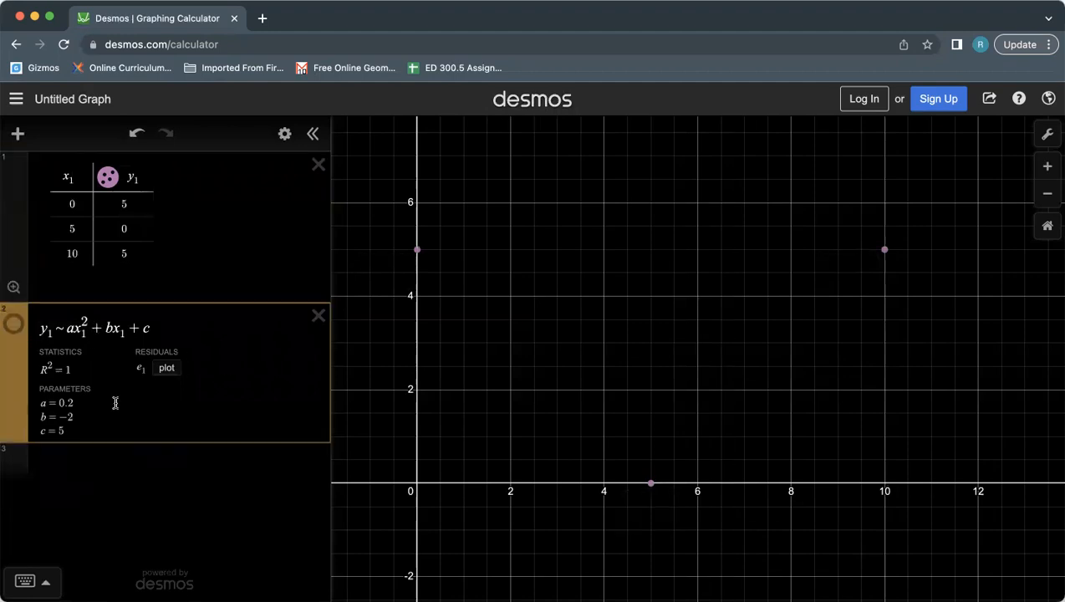
{"action": "left_click", "coordinate": [317, 317]}
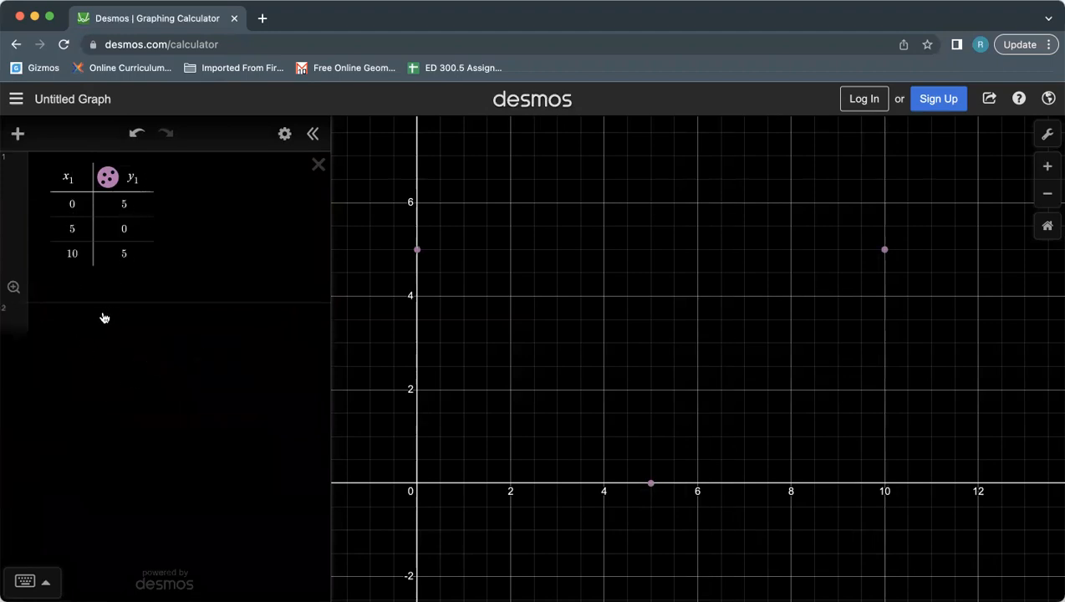
{"action": "left_click", "coordinate": [96, 323]}
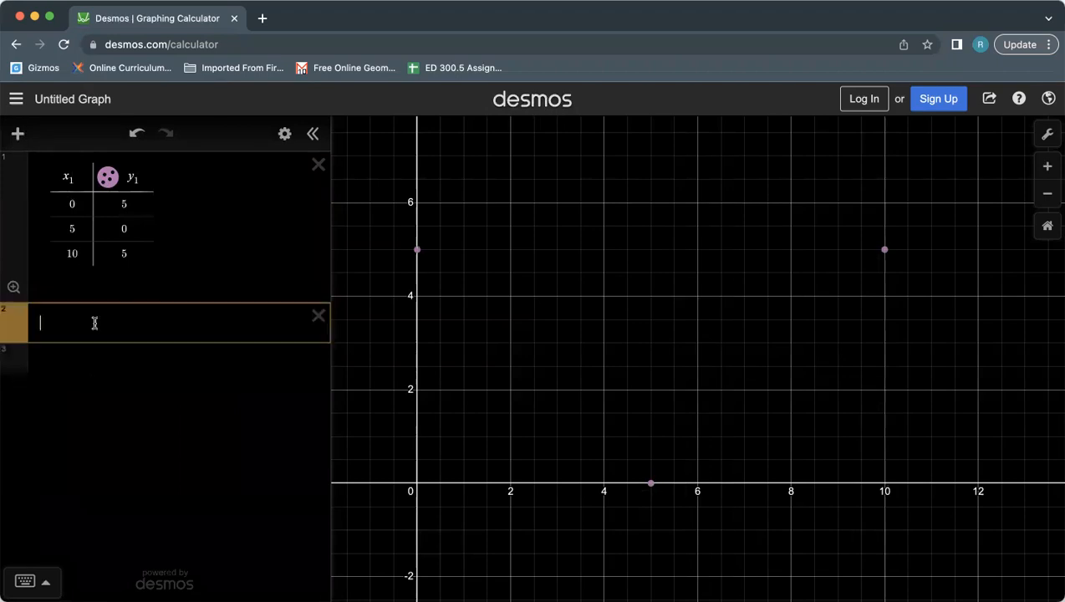
{"action": "type", "text": "y1"}
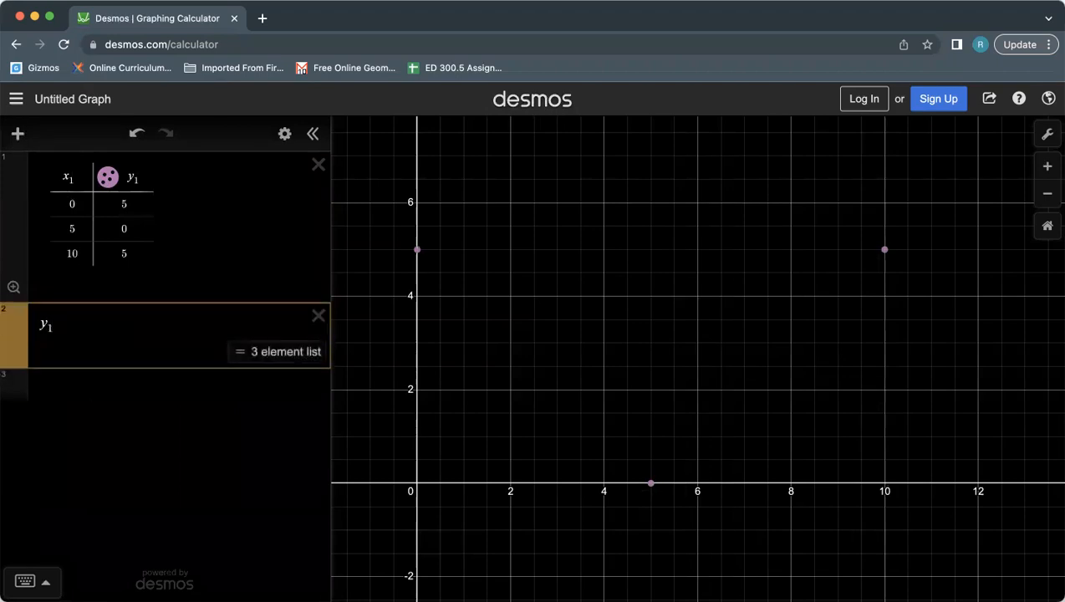
{"action": "type", "text": "~"}
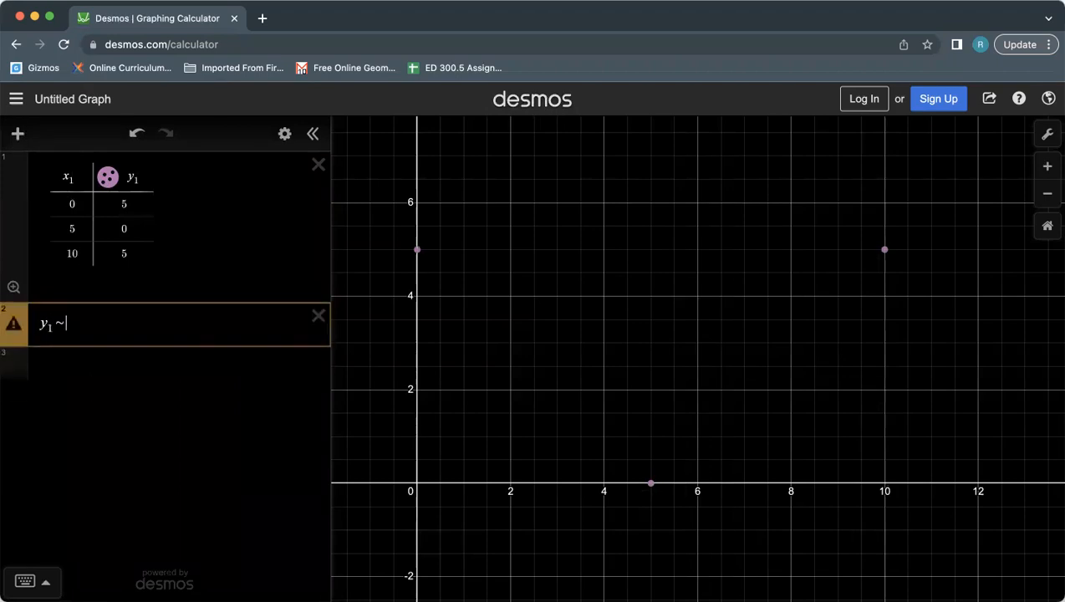
{"action": "type", "text": "ax1"}
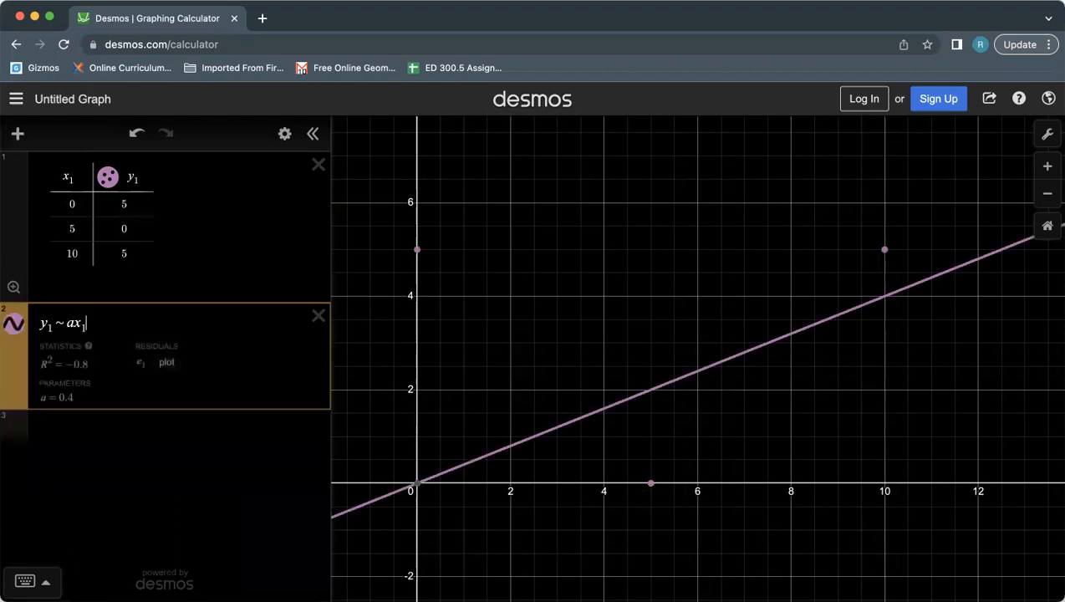
{"action": "type", "text": "^2"}
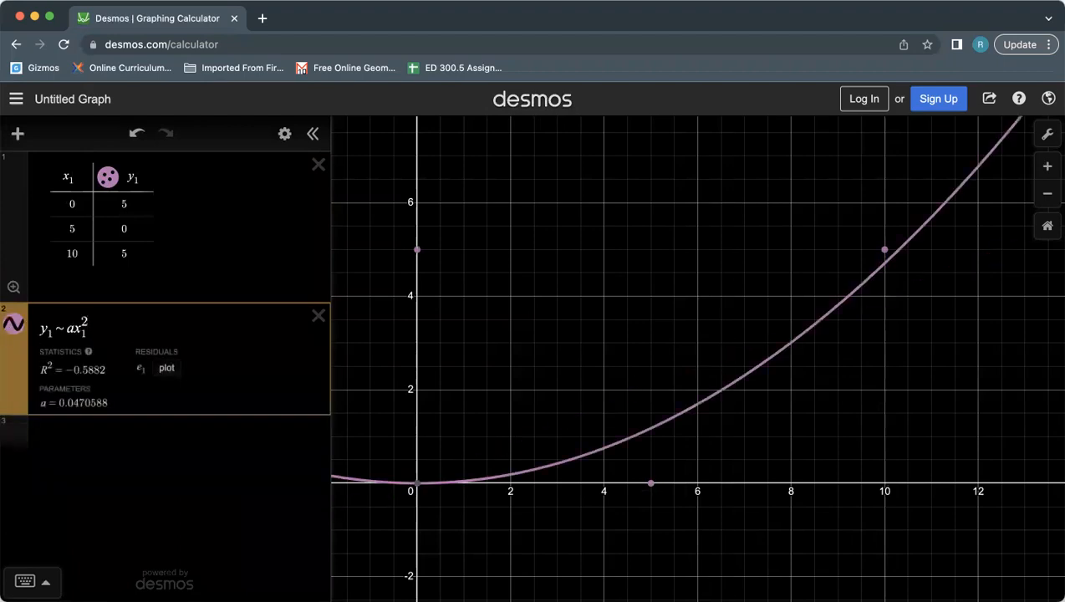
{"action": "key", "text": "Right"}
{"action": "type", "text": "+ bx"}
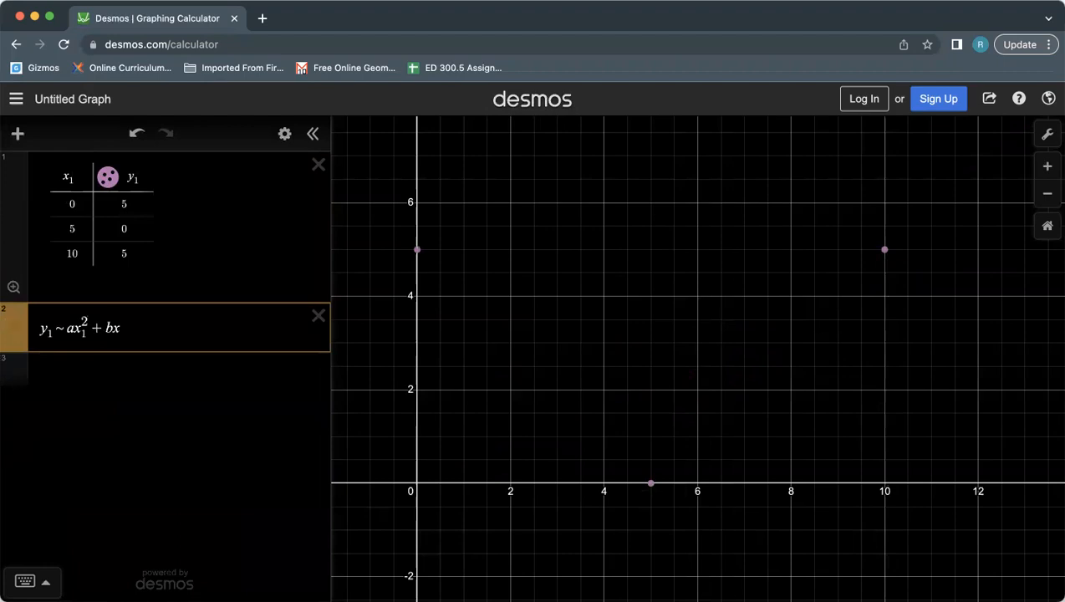
{"action": "type", "text": "1 + c"}
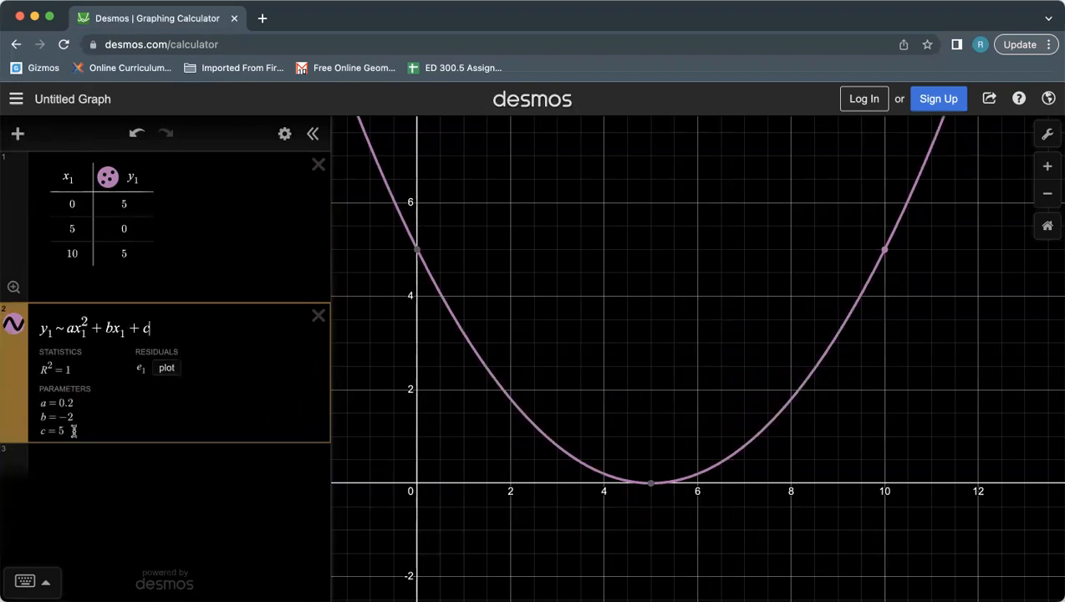
Examine the fitted parameters a and b of the regression.
{"action": "left_click", "coordinate": [73, 402]}
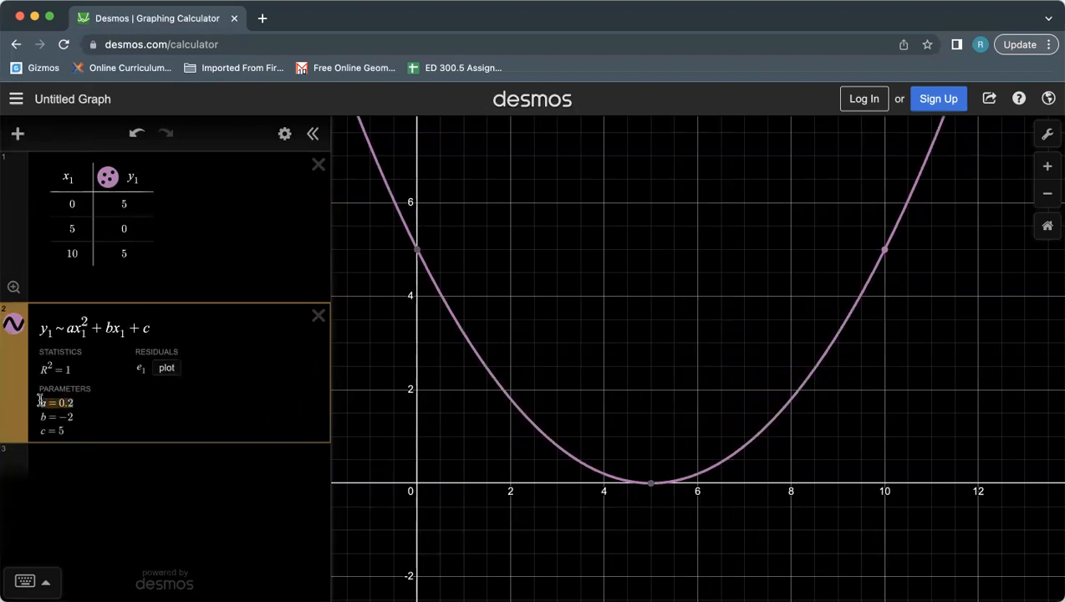
{"action": "left_click", "coordinate": [80, 421]}
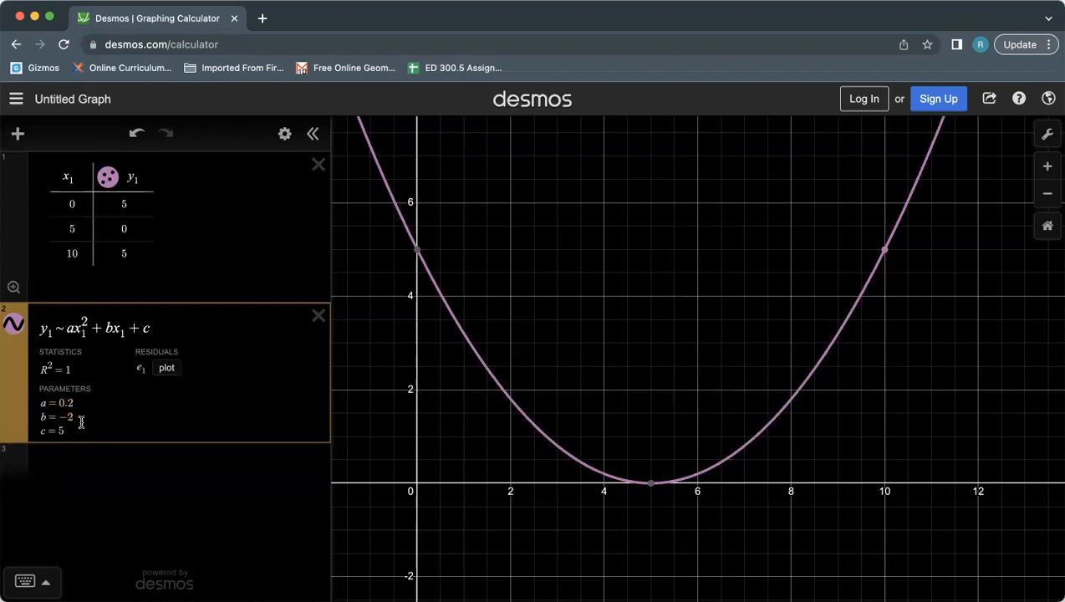